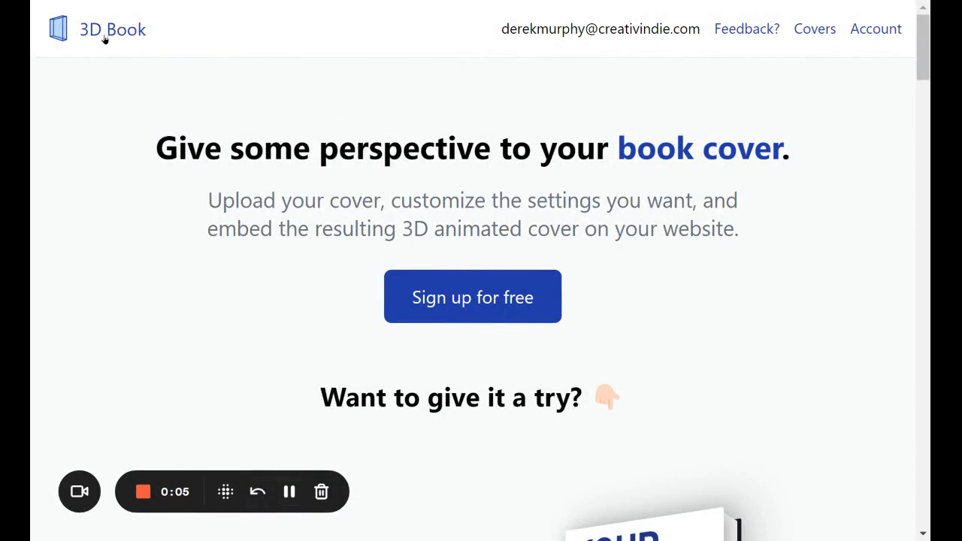
Open the Taste of Vampire entry from My book covers to edit its settings.
{"action": "scroll", "coordinate": [254, 123], "scroll_direction": "down", "scroll_amount": 2}
{"action": "scroll", "coordinate": [254, 133], "scroll_direction": "down", "scroll_amount": 2}
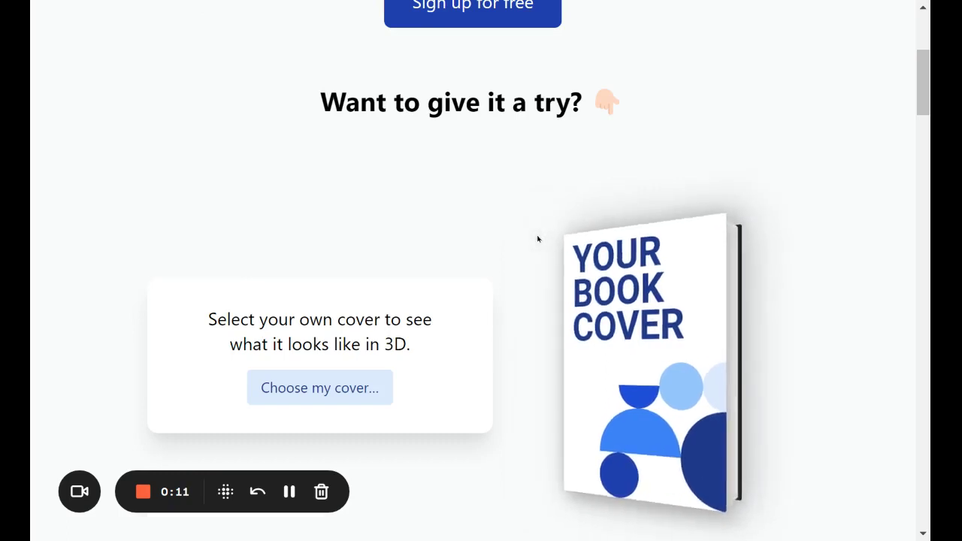
{"action": "scroll", "coordinate": [534, 235], "scroll_direction": "up", "scroll_amount": 4}
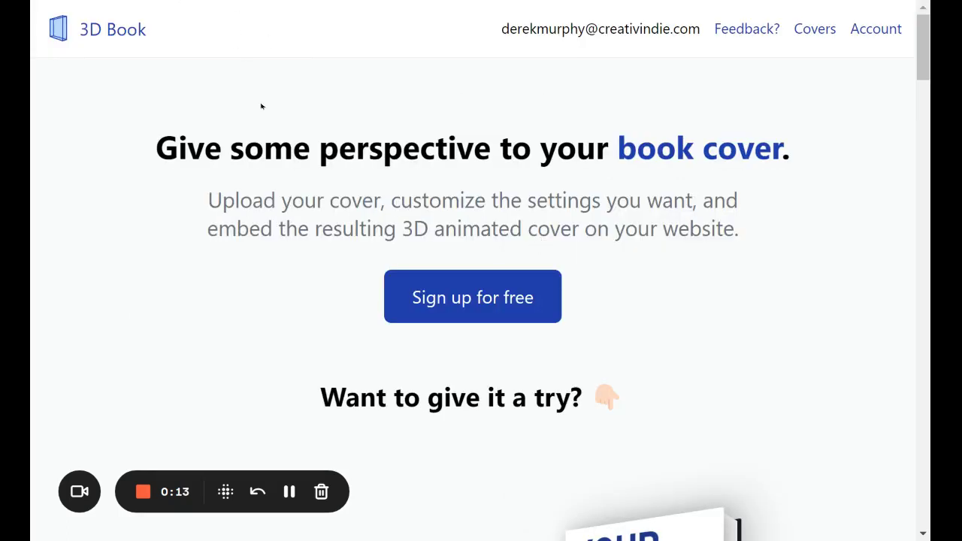
{"action": "left_click", "coordinate": [812, 29]}
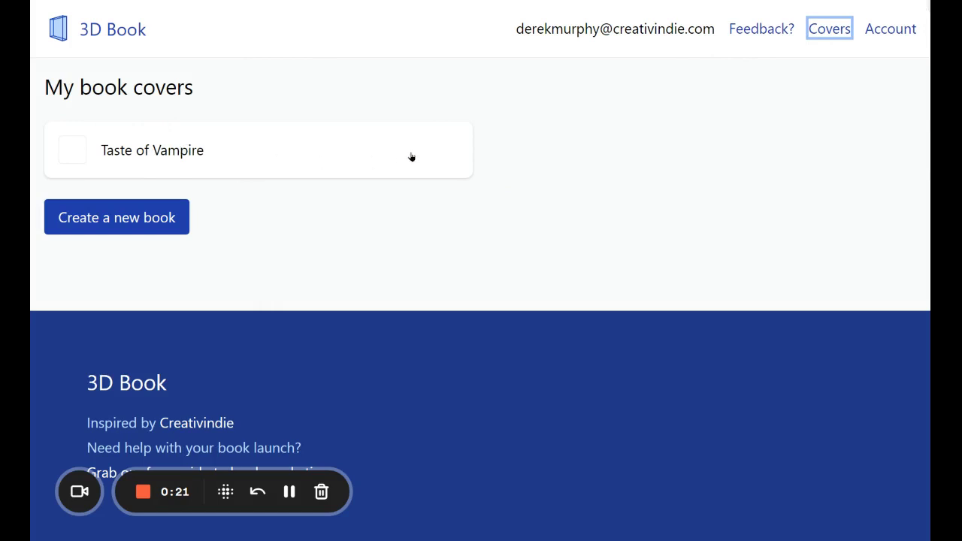
{"action": "left_click", "coordinate": [141, 150]}
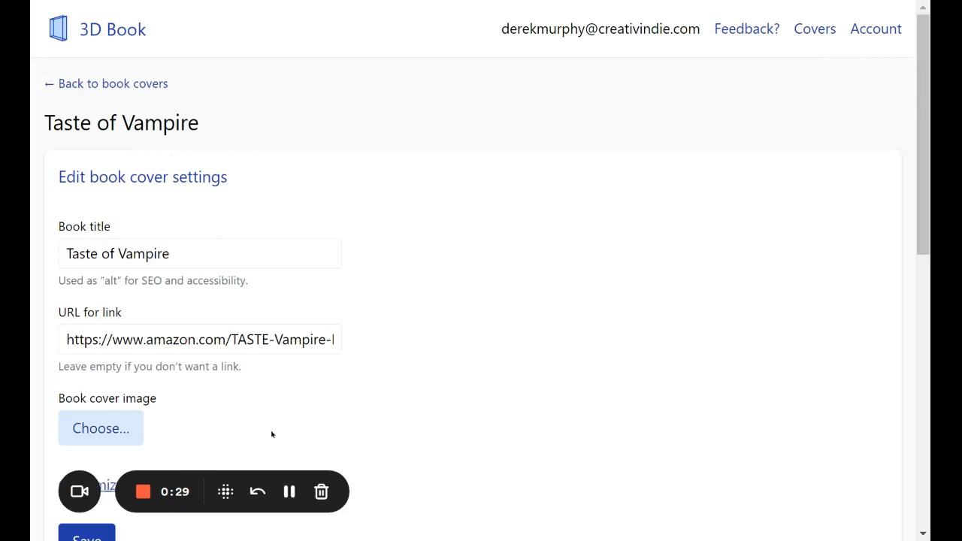
{"action": "scroll", "coordinate": [271, 435], "scroll_direction": "down", "scroll_amount": 2}
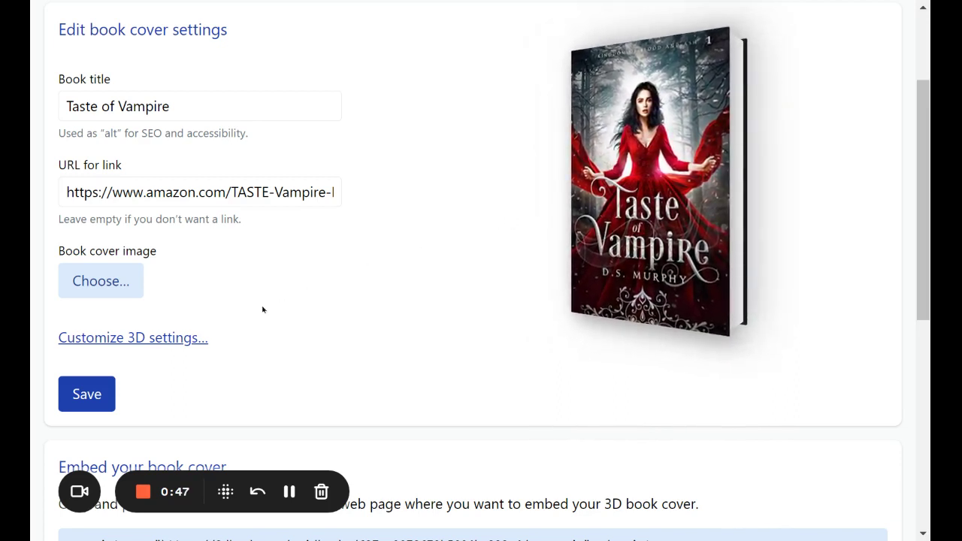
Reveal the 3D settings: rotate 30 deg, perspective 600 px, thickness 50 px, 200×309 px.
{"action": "left_click", "coordinate": [161, 339]}
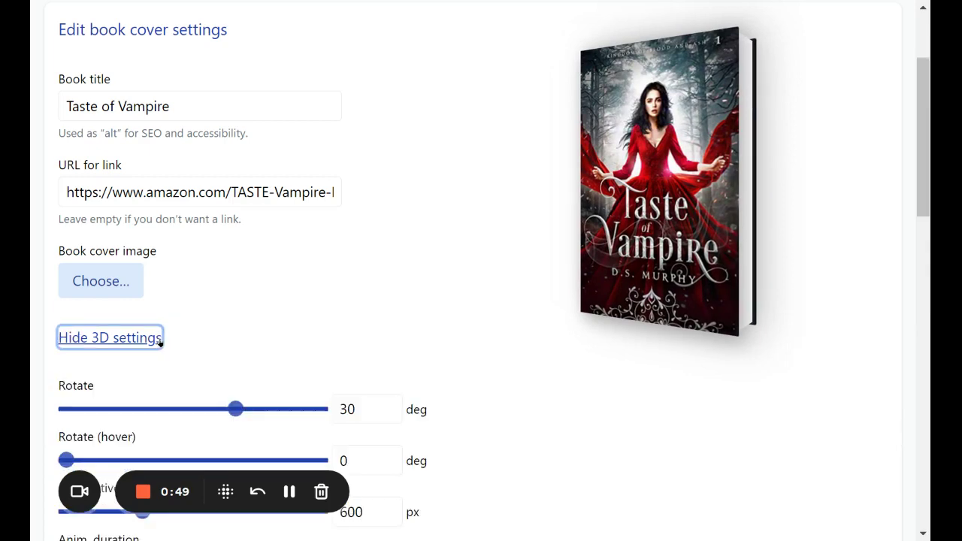
{"action": "scroll", "coordinate": [229, 317], "scroll_direction": "down", "scroll_amount": 2}
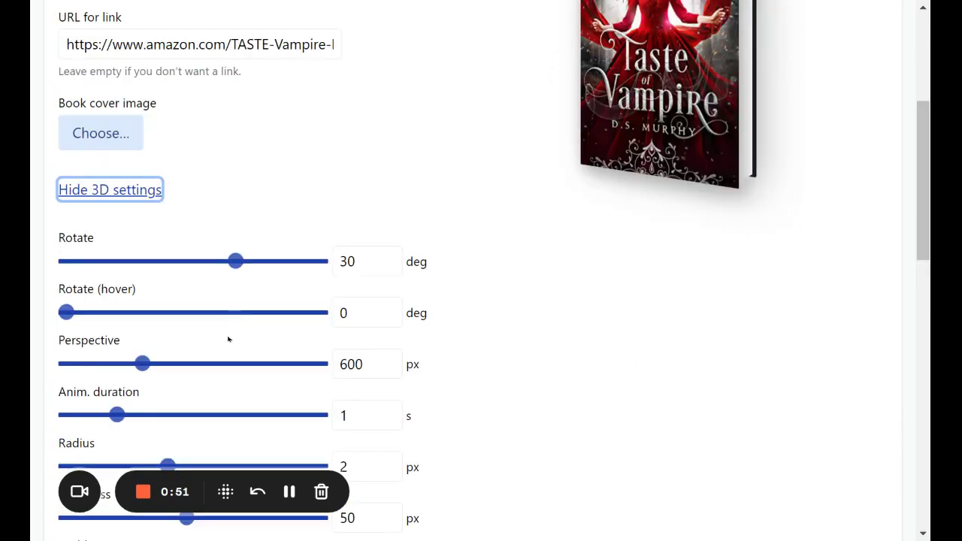
{"action": "scroll", "coordinate": [421, 267], "scroll_direction": "up", "scroll_amount": 2}
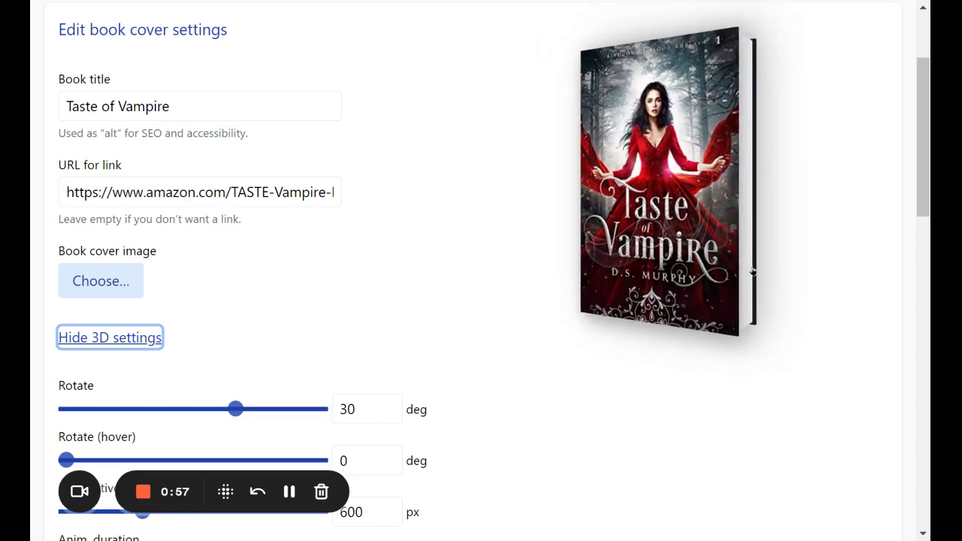
{"action": "scroll", "coordinate": [464, 285], "scroll_direction": "down", "scroll_amount": 4}
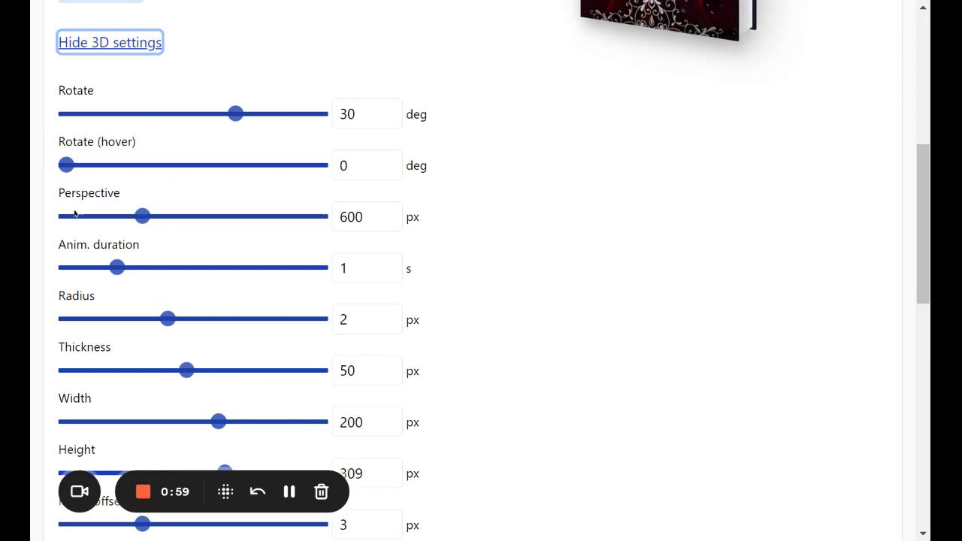
{"action": "scroll", "coordinate": [162, 378], "scroll_direction": "down", "scroll_amount": 2}
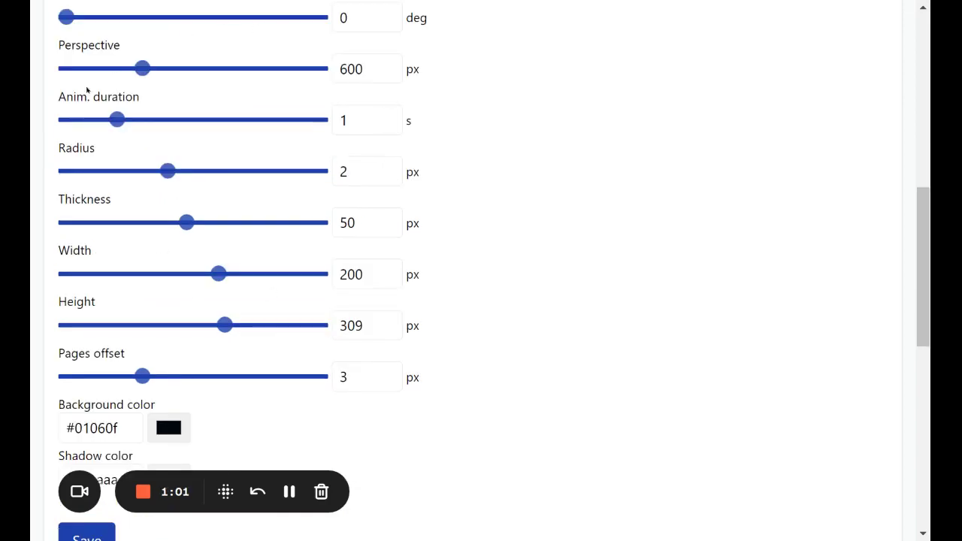
{"action": "scroll", "coordinate": [240, 301], "scroll_direction": "up", "scroll_amount": 4}
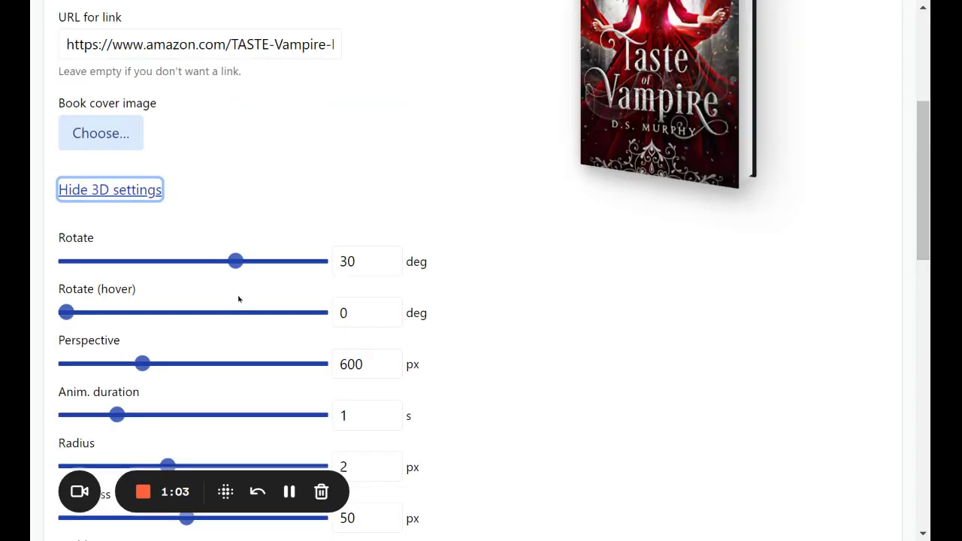
{"action": "scroll", "coordinate": [194, 326], "scroll_direction": "up", "scroll_amount": 2}
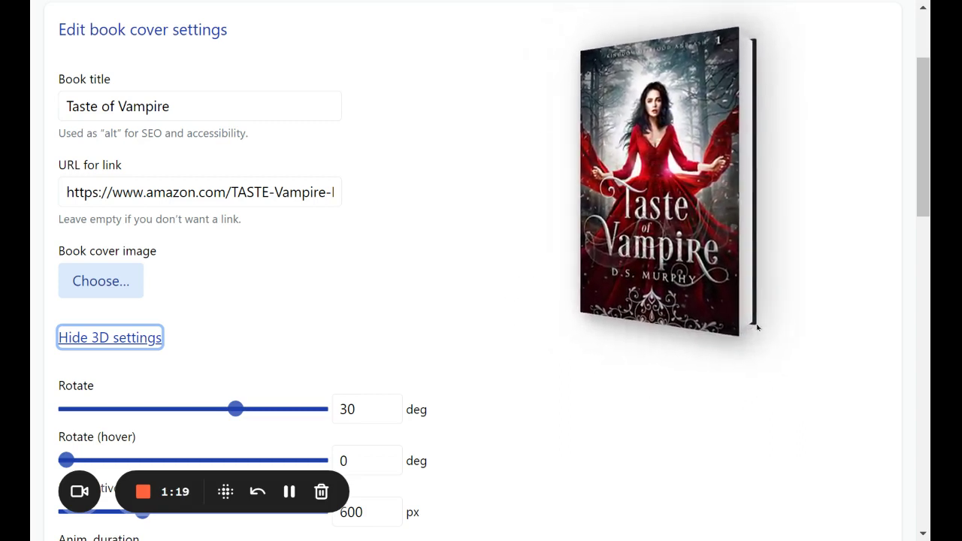
{"action": "scroll", "coordinate": [343, 339], "scroll_direction": "down", "scroll_amount": 4}
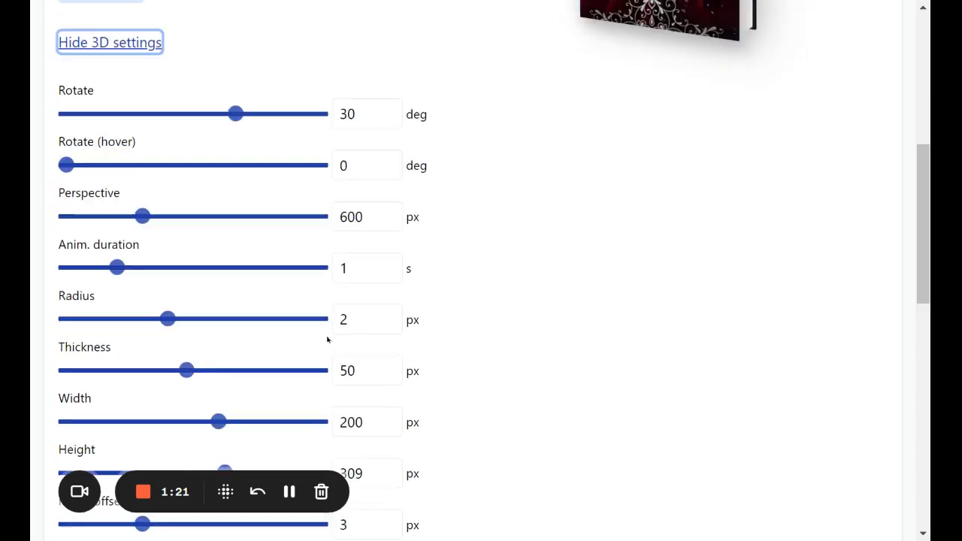
{"action": "scroll", "coordinate": [178, 364], "scroll_direction": "down", "scroll_amount": 2}
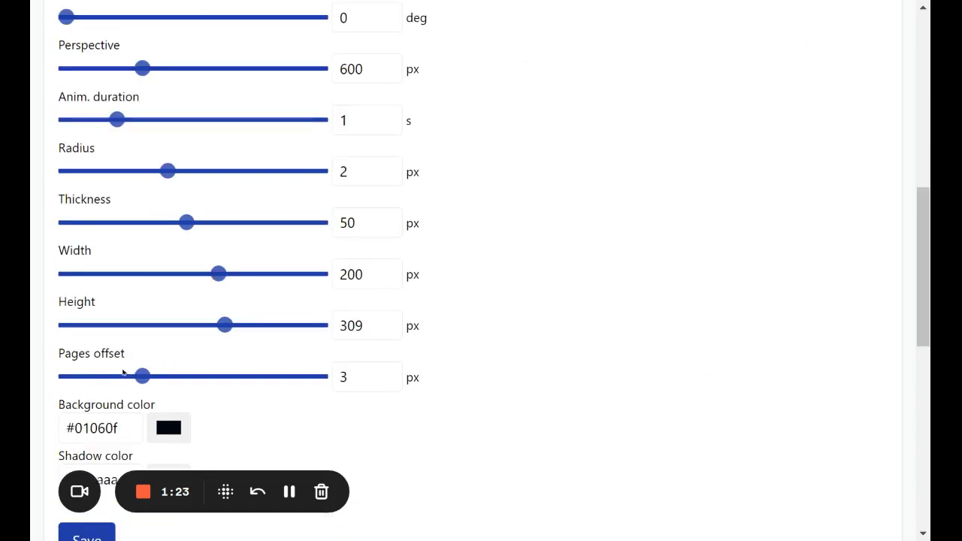
Set pages offset to 1 and height to 207, and narrow the width.
{"action": "left_click_drag", "start_coordinate": [142, 376], "coordinate": [91, 376]}
{"action": "scroll", "coordinate": [482, 359], "scroll_direction": "up", "scroll_amount": 6}
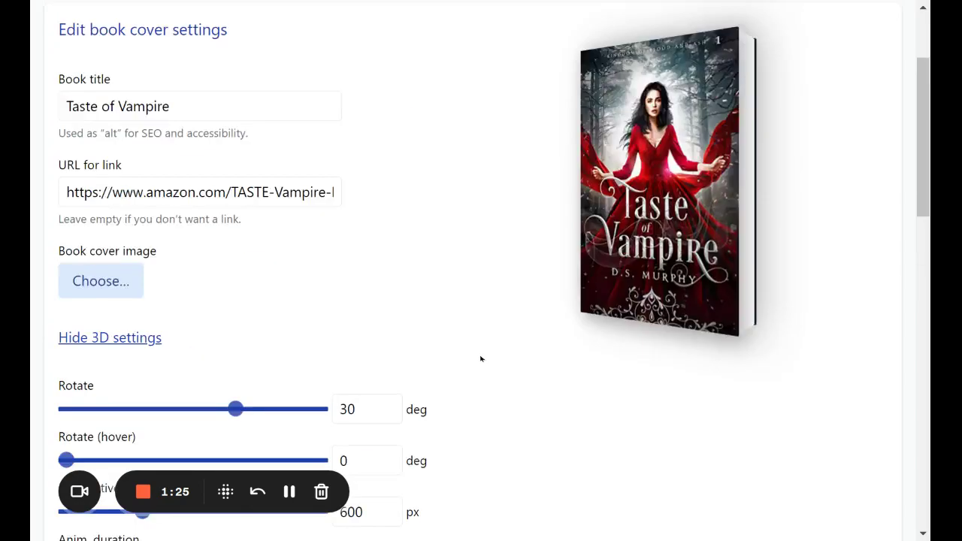
{"action": "scroll", "coordinate": [481, 359], "scroll_direction": "up", "scroll_amount": 2}
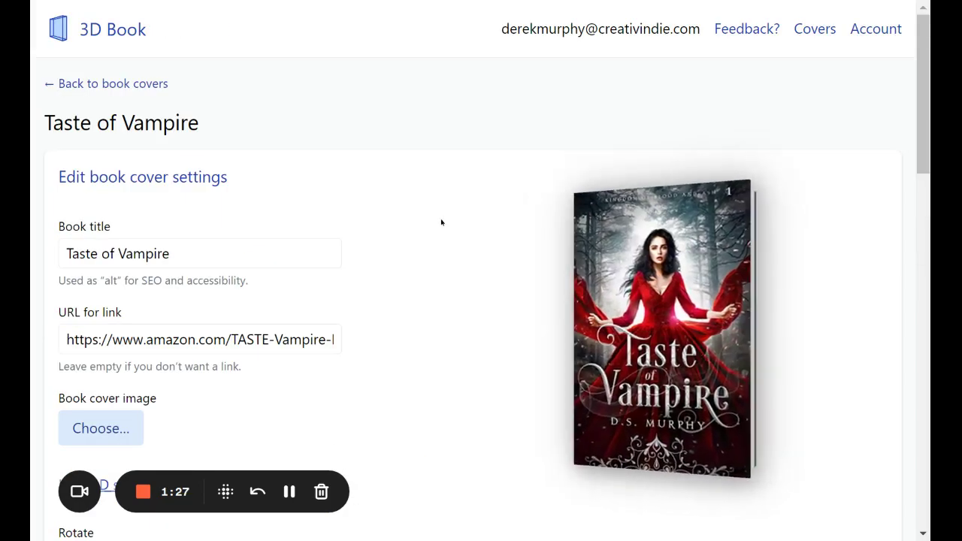
{"action": "scroll", "coordinate": [411, 278], "scroll_direction": "down", "scroll_amount": 8}
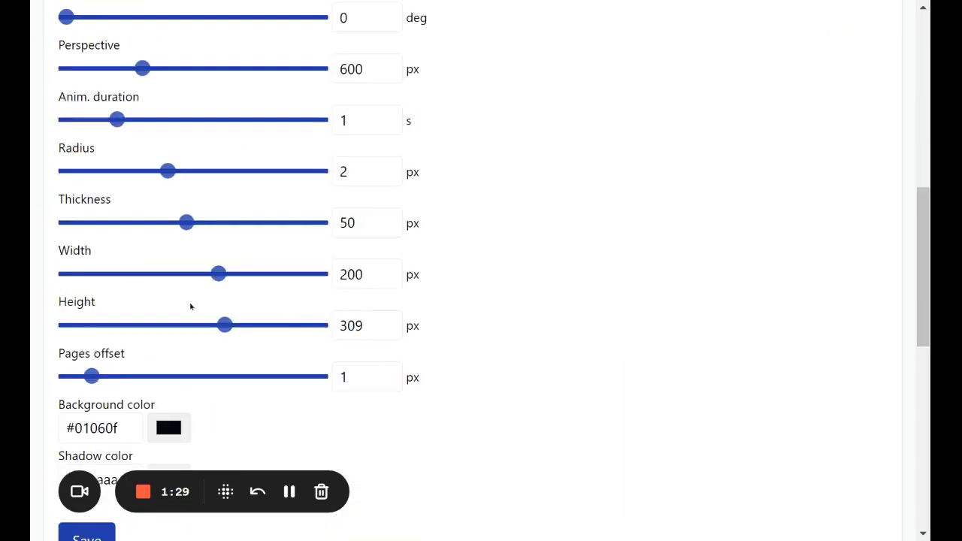
{"action": "left_click_drag", "start_coordinate": [225, 325], "coordinate": [155, 325]}
{"action": "scroll", "coordinate": [520, 293], "scroll_direction": "up", "scroll_amount": 6}
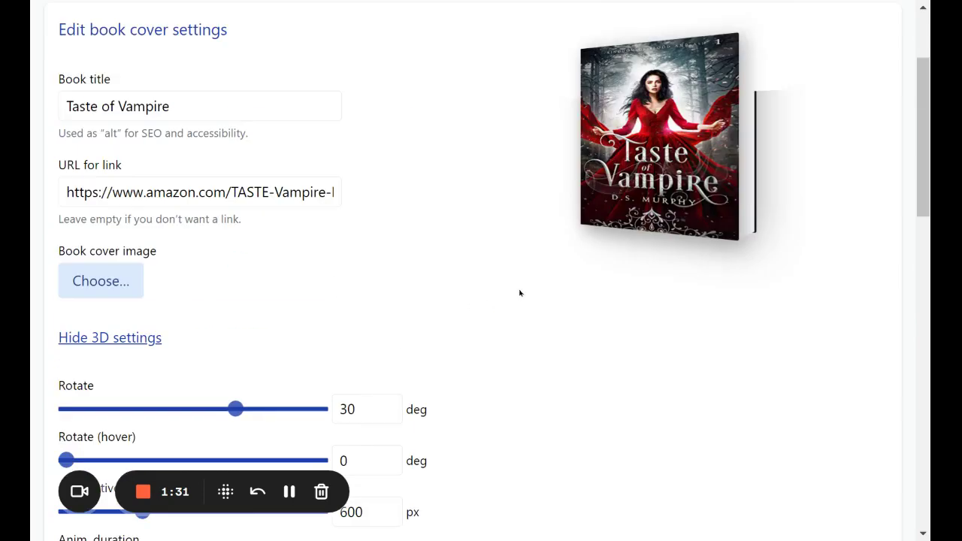
{"action": "scroll", "coordinate": [520, 294], "scroll_direction": "up", "scroll_amount": 2}
{"action": "scroll", "coordinate": [526, 273], "scroll_direction": "down", "scroll_amount": 8}
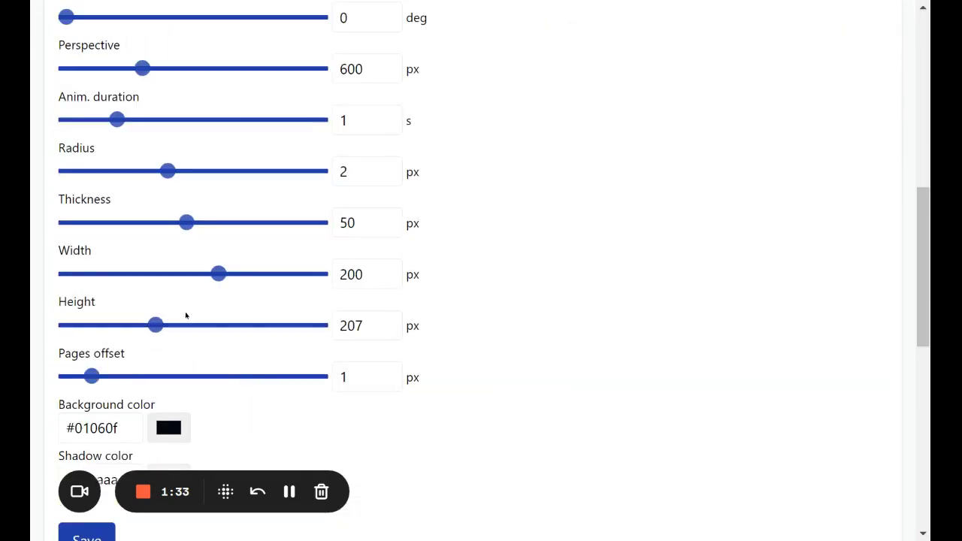
{"action": "left_click_drag", "start_coordinate": [219, 273], "coordinate": [90, 275]}
{"action": "scroll", "coordinate": [497, 280], "scroll_direction": "up", "scroll_amount": 4}
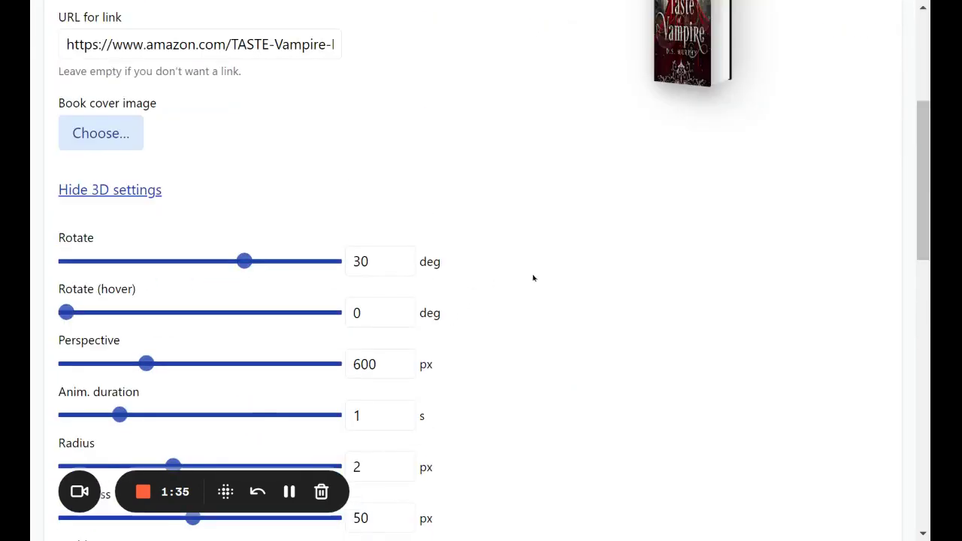
{"action": "scroll", "coordinate": [530, 275], "scroll_direction": "up", "scroll_amount": 2}
{"action": "scroll", "coordinate": [527, 273], "scroll_direction": "down", "scroll_amount": 8}
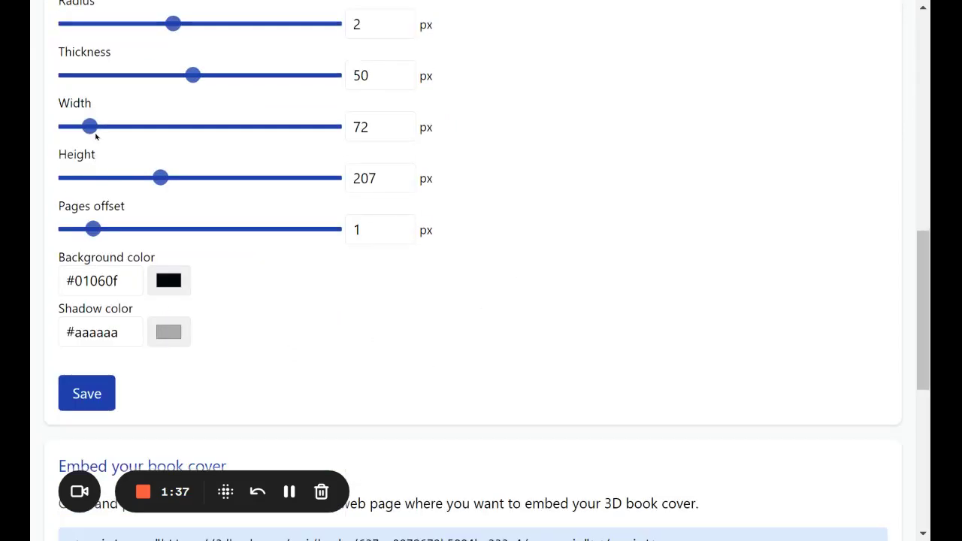
Set the width back to 152, thickness to 8 and perspective to 1148.
{"action": "left_click_drag", "start_coordinate": [92, 130], "coordinate": [176, 129]}
{"action": "left_click_drag", "start_coordinate": [193, 78], "coordinate": [129, 79]}
{"action": "scroll", "coordinate": [698, 243], "scroll_direction": "up", "scroll_amount": 8}
{"action": "scroll", "coordinate": [430, 339], "scroll_direction": "down", "scroll_amount": 6}
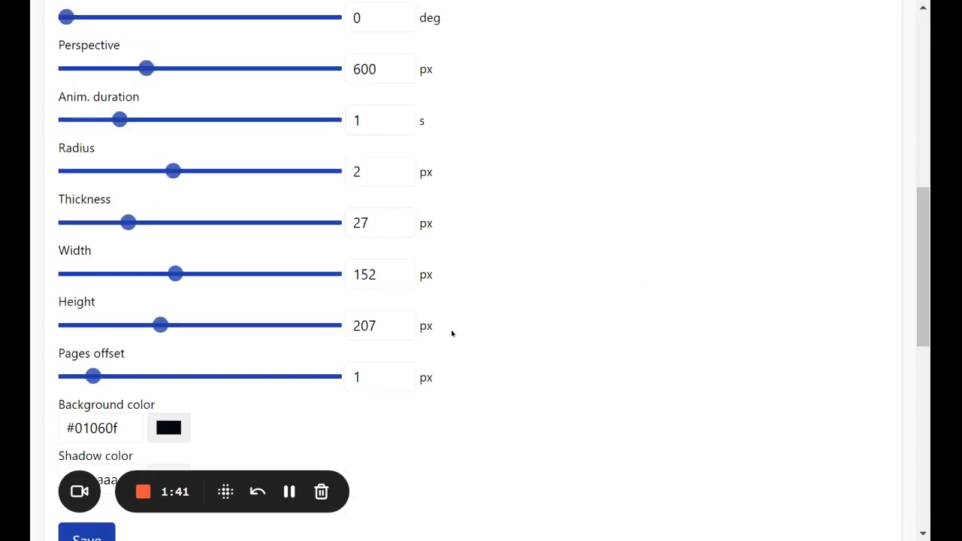
{"action": "left_click_drag", "start_coordinate": [128, 222], "coordinate": [76, 225]}
{"action": "scroll", "coordinate": [427, 256], "scroll_direction": "up", "scroll_amount": 6}
{"action": "scroll", "coordinate": [427, 256], "scroll_direction": "up", "scroll_amount": 2}
{"action": "scroll", "coordinate": [664, 344], "scroll_direction": "down", "scroll_amount": 6}
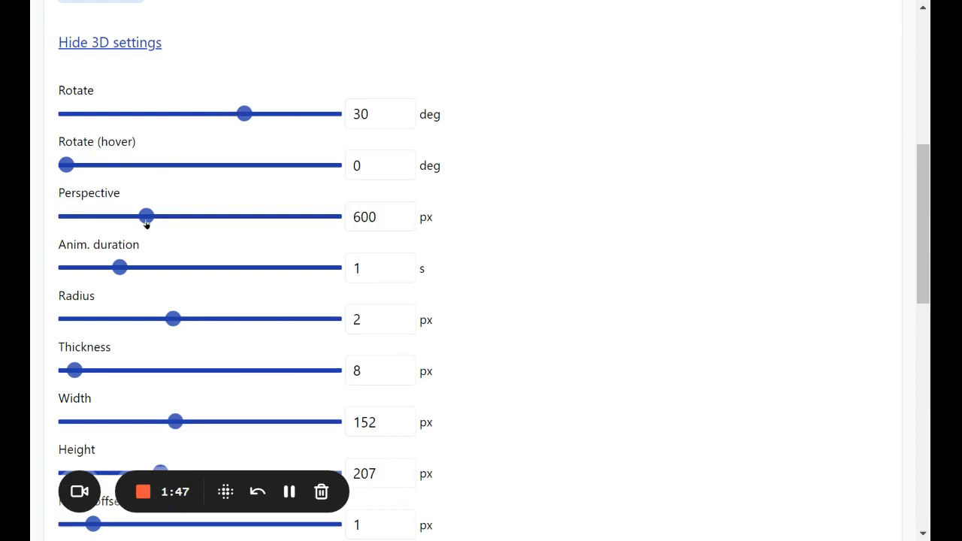
{"action": "left_click_drag", "start_coordinate": [146, 217], "coordinate": [293, 218]}
{"action": "scroll", "coordinate": [561, 275], "scroll_direction": "up", "scroll_amount": 6}
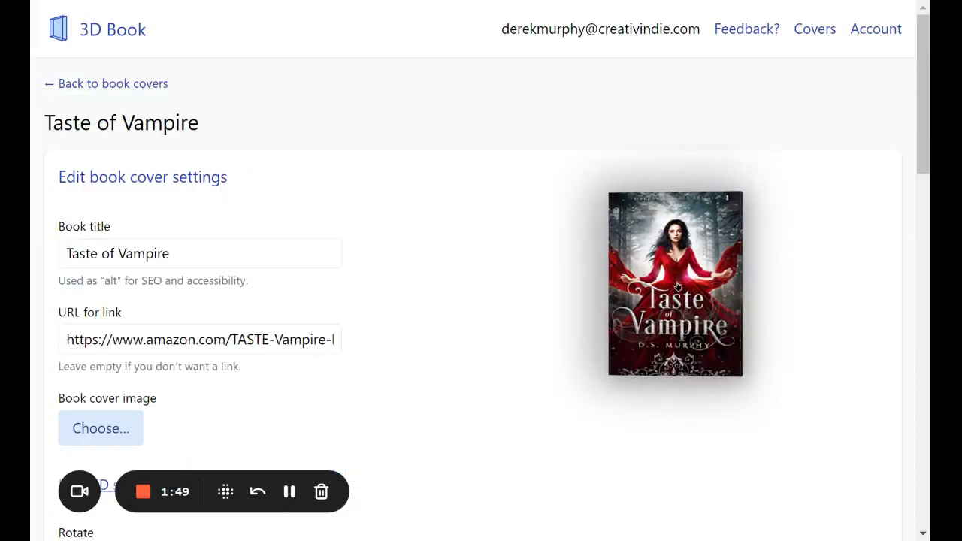
{"action": "scroll", "coordinate": [678, 286], "scroll_direction": "down", "scroll_amount": 2}
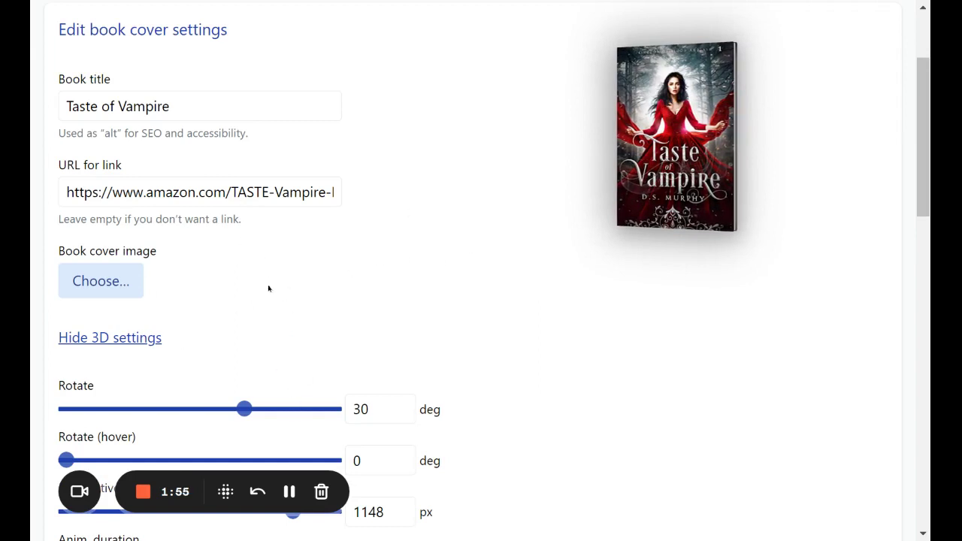
Hide the 3D sliders, save the cover, and select the whole embed script code.
{"action": "left_click", "coordinate": [289, 492]}
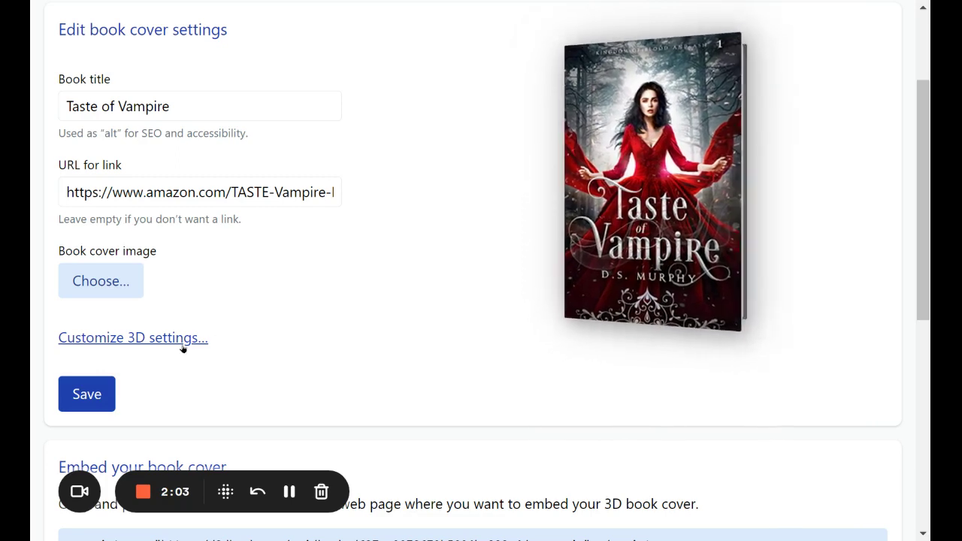
{"action": "left_click", "coordinate": [103, 403]}
{"action": "scroll", "coordinate": [209, 346], "scroll_direction": "down", "scroll_amount": 2}
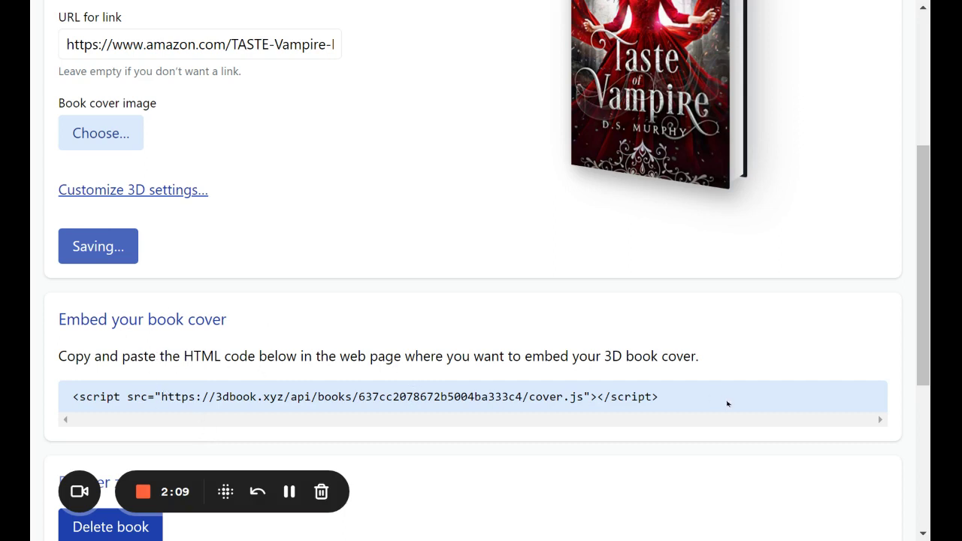
{"action": "left_click_drag", "start_coordinate": [727, 404], "coordinate": [58, 400]}
{"action": "key", "text": "ctrl+c"}
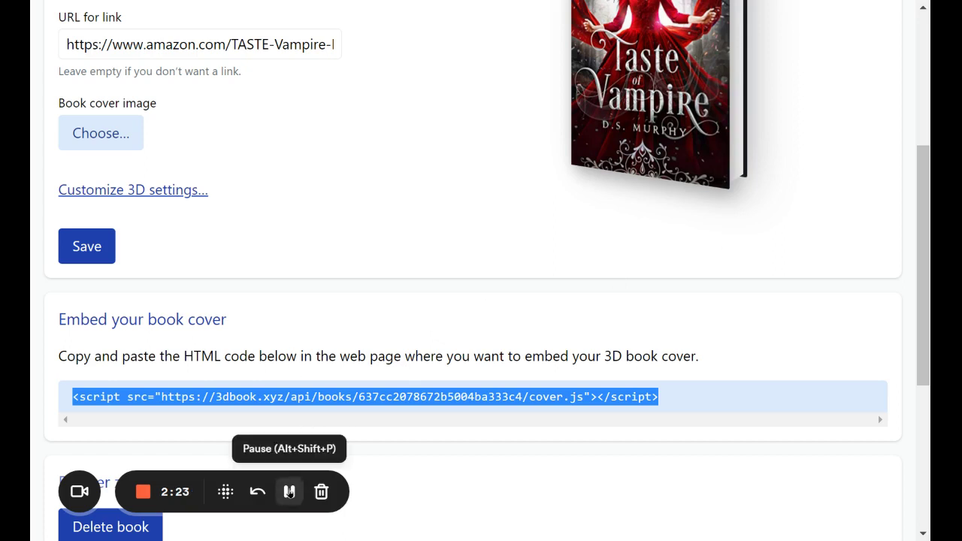
{"action": "left_click", "coordinate": [289, 491]}
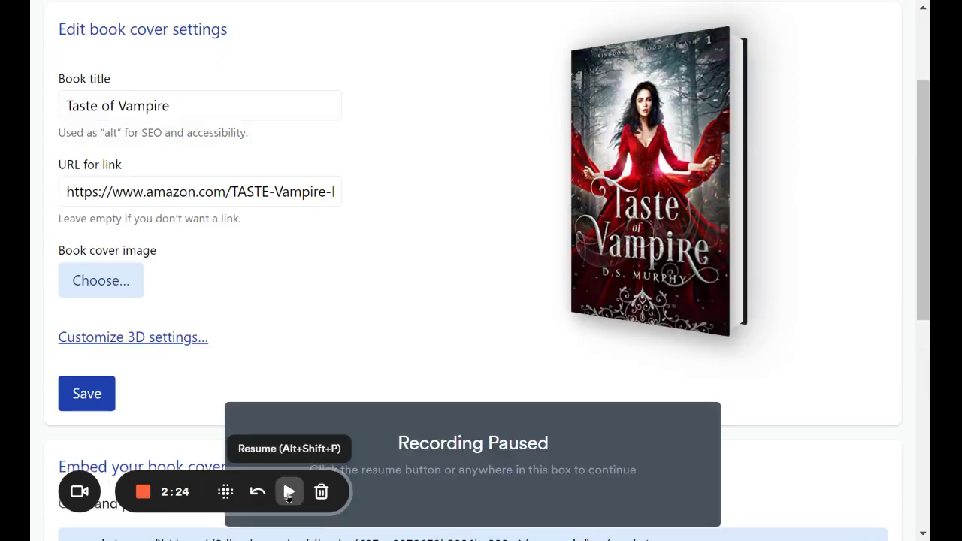
{"action": "left_click", "coordinate": [289, 492]}
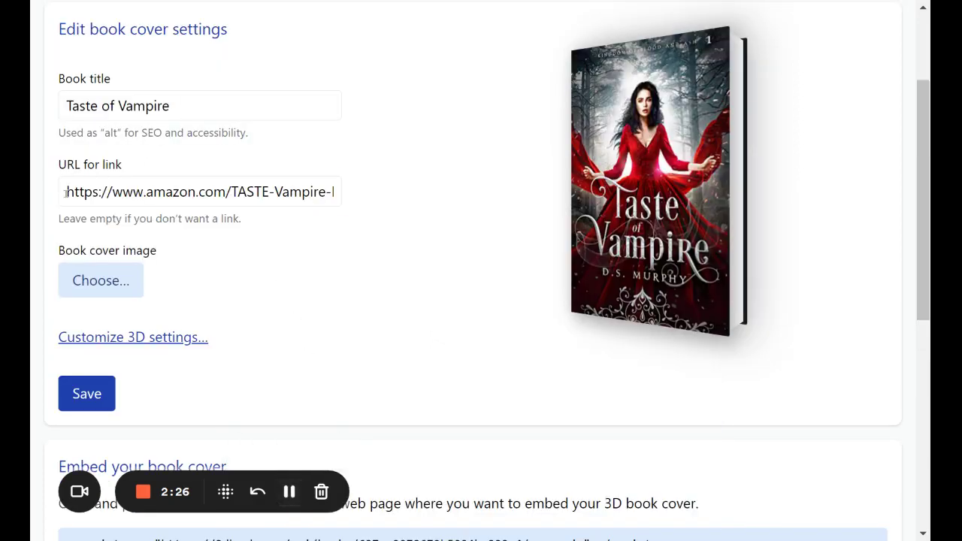
{"action": "left_click_drag", "start_coordinate": [65, 192], "coordinate": [363, 196]}
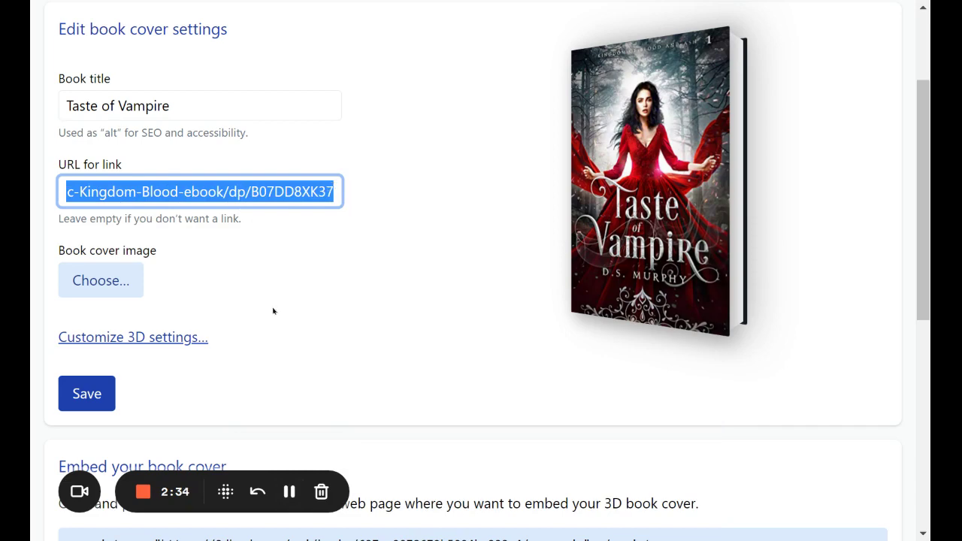
{"action": "left_click", "coordinate": [289, 492]}
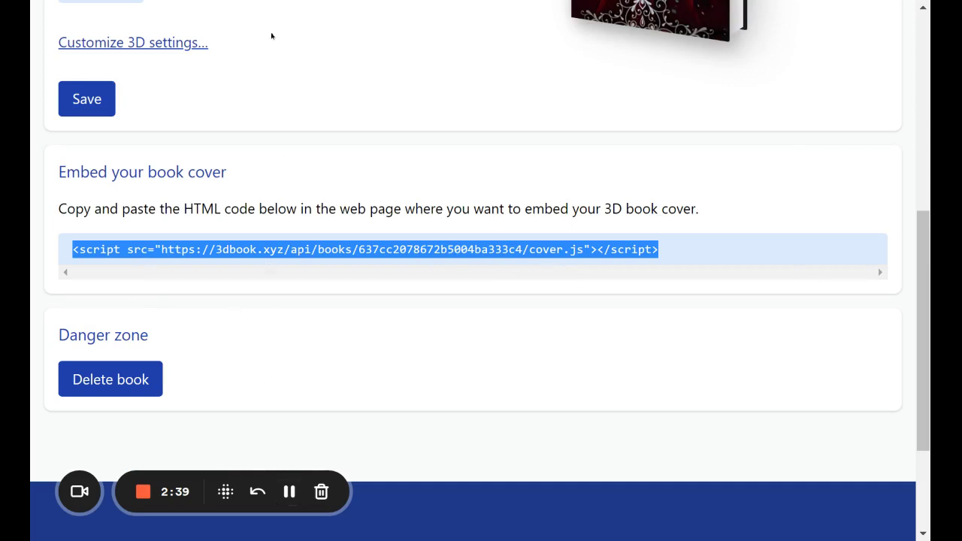
{"action": "key", "text": "alt+Tab"}
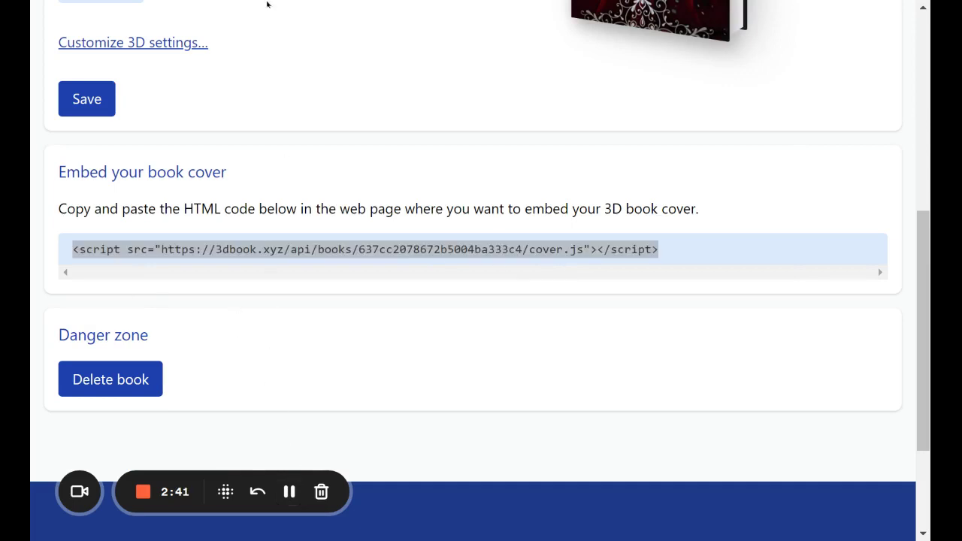
{"action": "key", "text": "alt+Tab"}
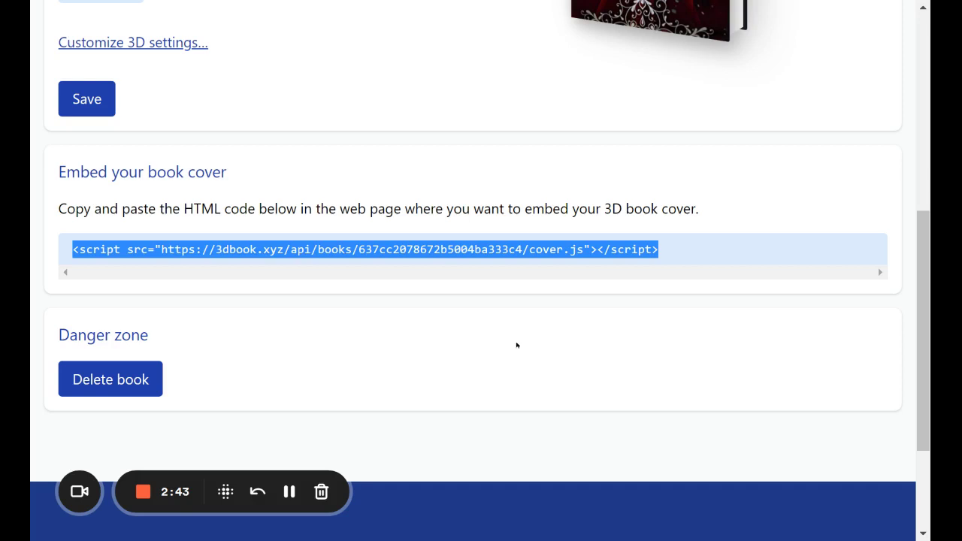
Go to the WordPress Posts page and start a new post.
{"action": "left_click", "coordinate": [294, 501]}
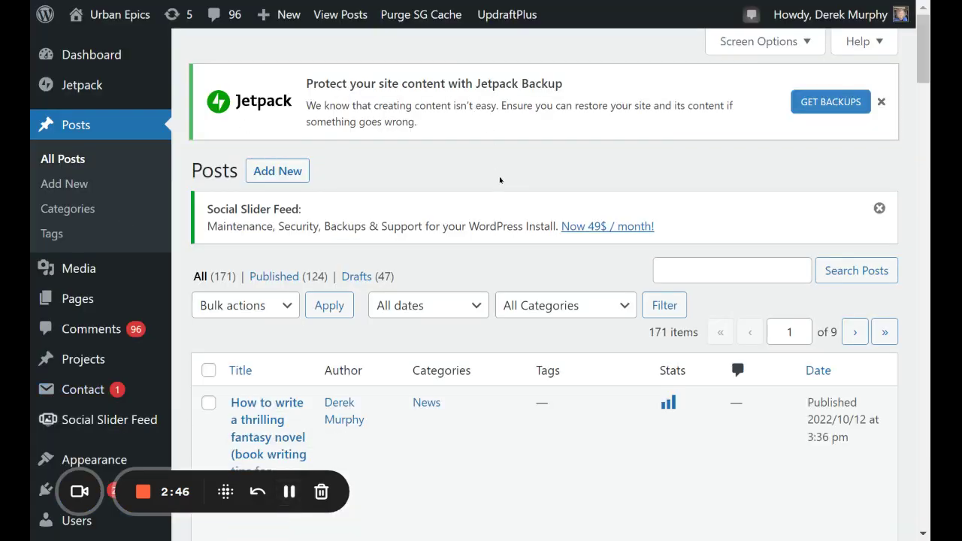
{"action": "left_click", "coordinate": [271, 173]}
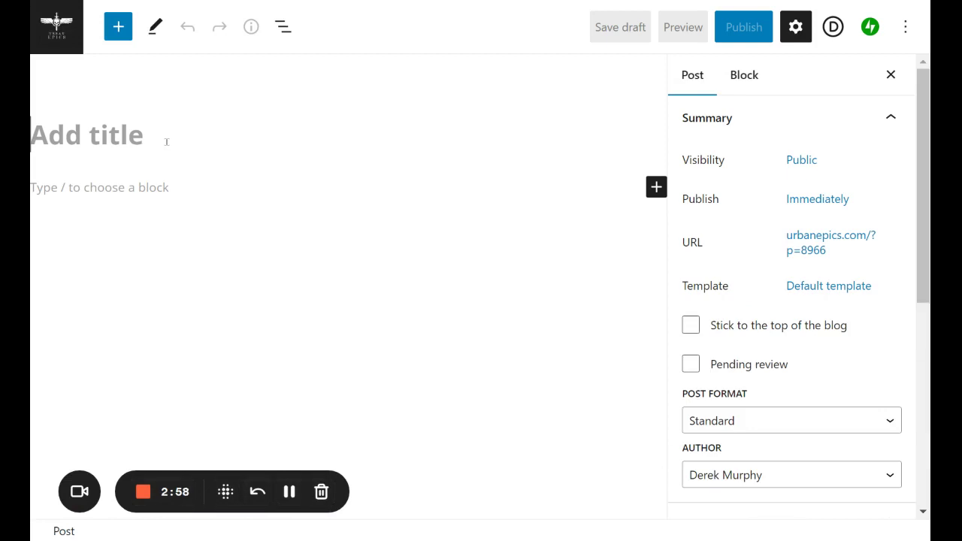
Title the new post 'Sample post'.
{"action": "type", "text": "Saqmpl"}
{"action": "key", "text": "BackSpace"}
{"action": "key", "text": "BackSpace"}
{"action": "key", "text": "BackSpace"}
{"action": "key", "text": "BackSpace"}
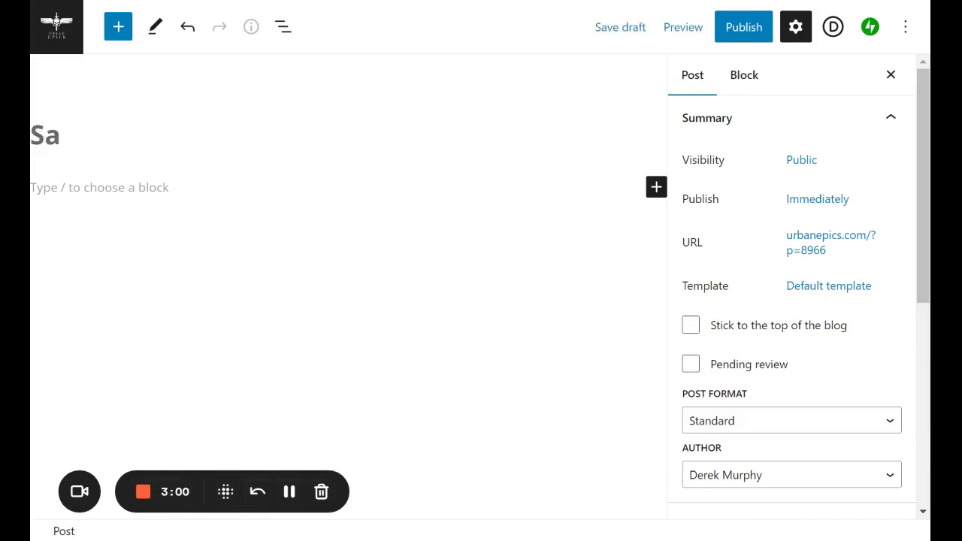
{"action": "type", "text": "mple post"}
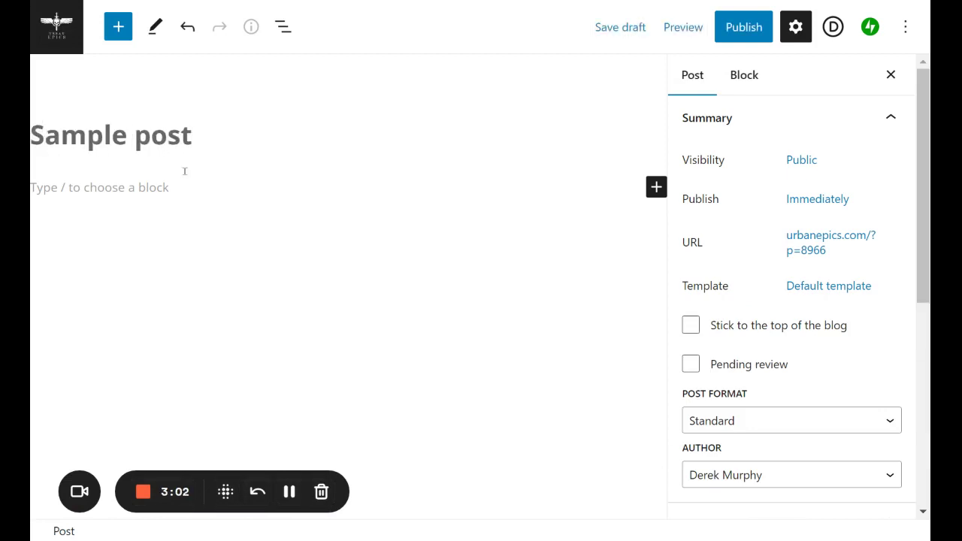
{"action": "scroll", "coordinate": [788, 402], "scroll_direction": "down", "scroll_amount": 4}
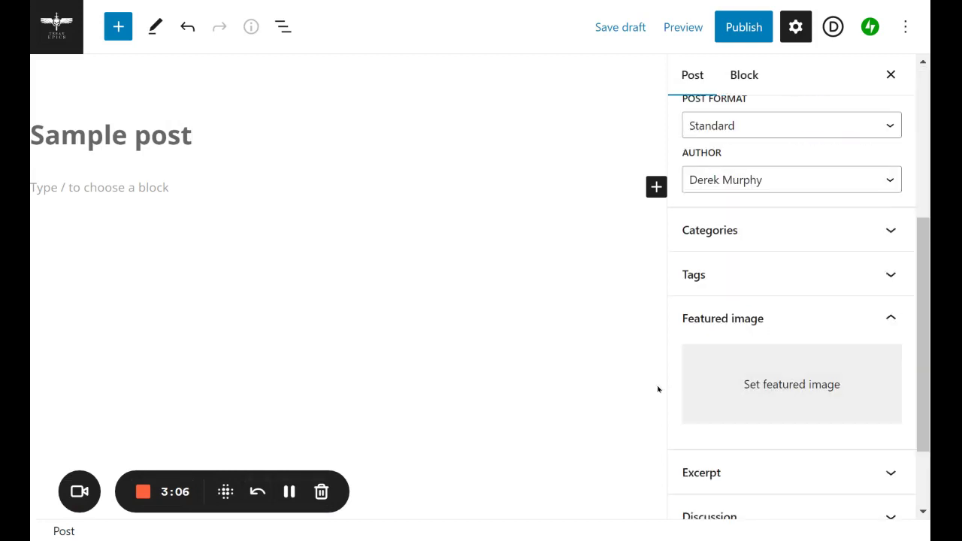
Paste the embed script into the first paragraph, then cut it back out.
{"action": "left_click", "coordinate": [246, 198]}
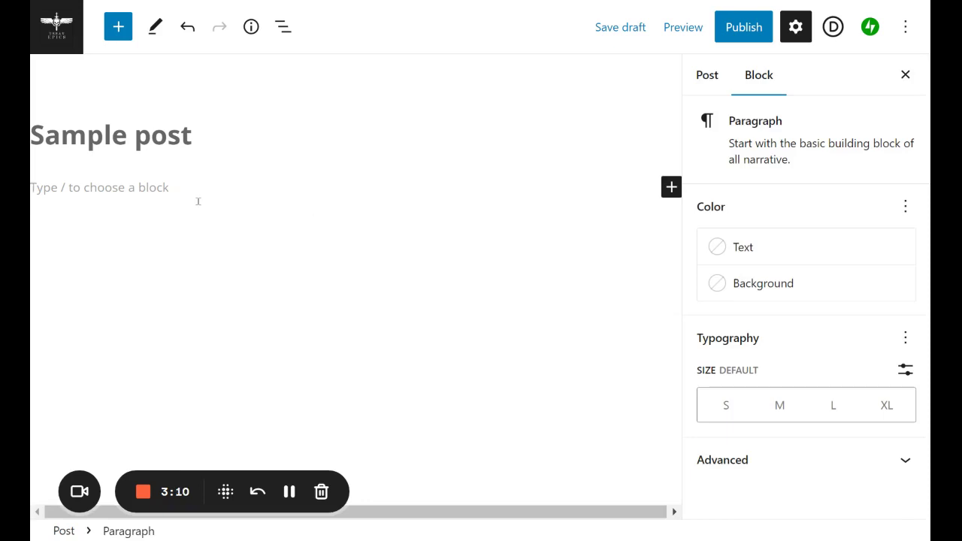
{"action": "key", "text": "ctrl+v"}
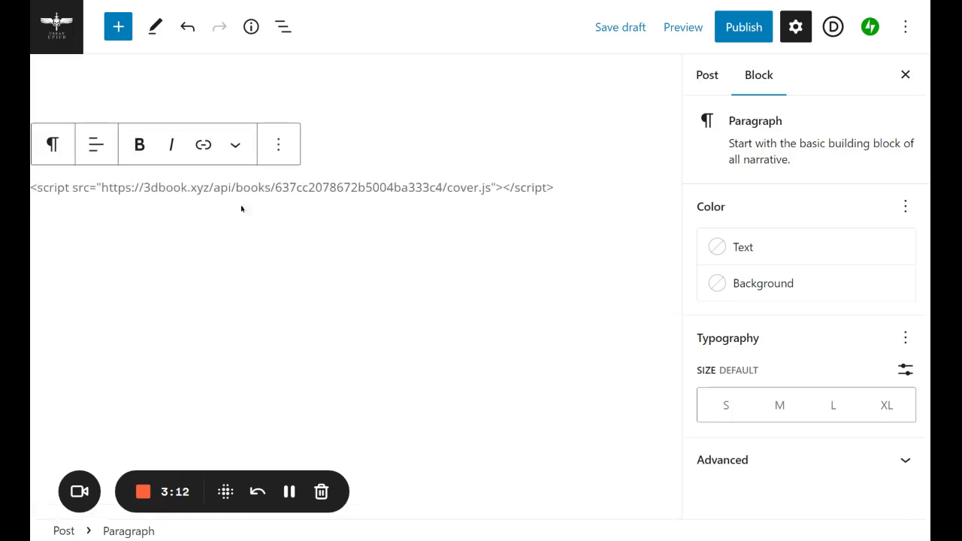
{"action": "left_click_drag", "start_coordinate": [557, 187], "coordinate": [30, 187]}
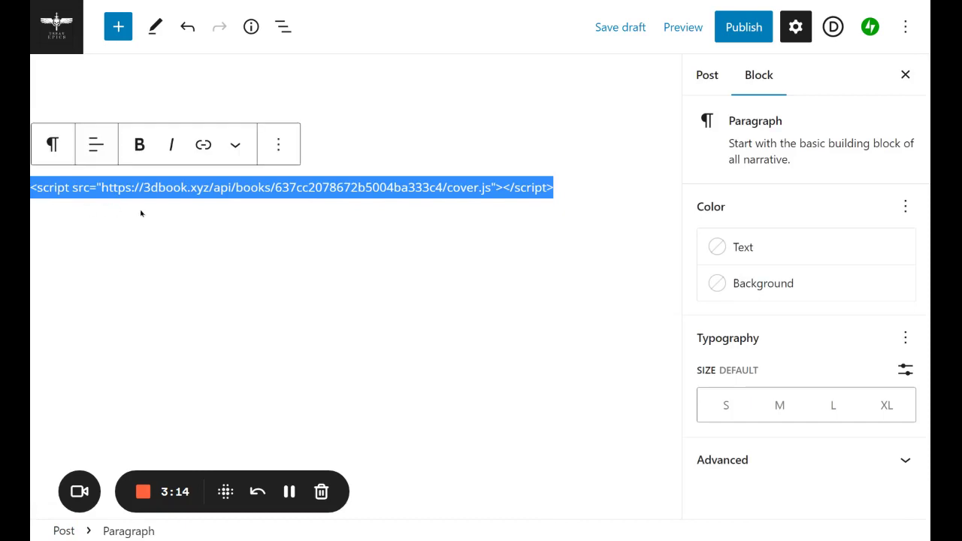
{"action": "key", "text": "ctrl+x"}
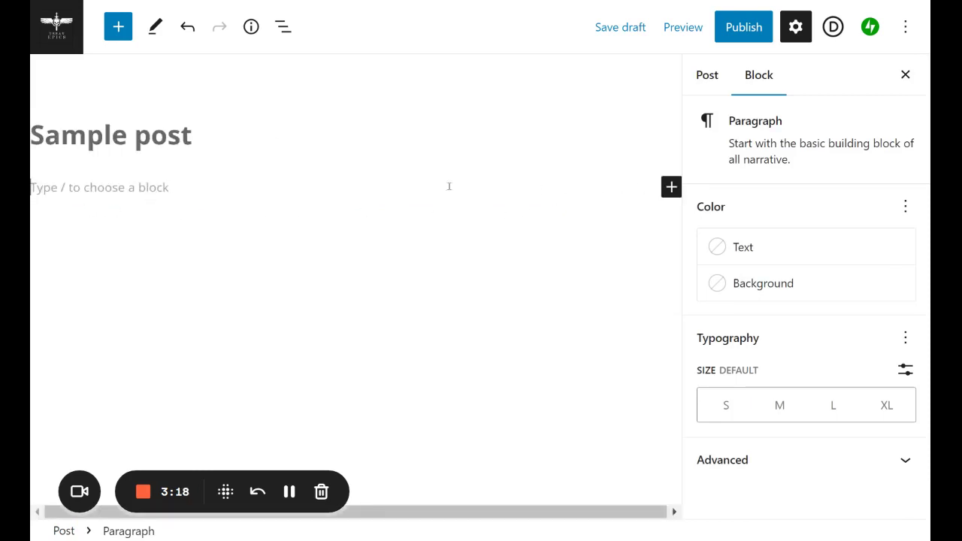
Add a Custom HTML block with the 3D Book embed script and preview it.
{"action": "left_click", "coordinate": [671, 188]}
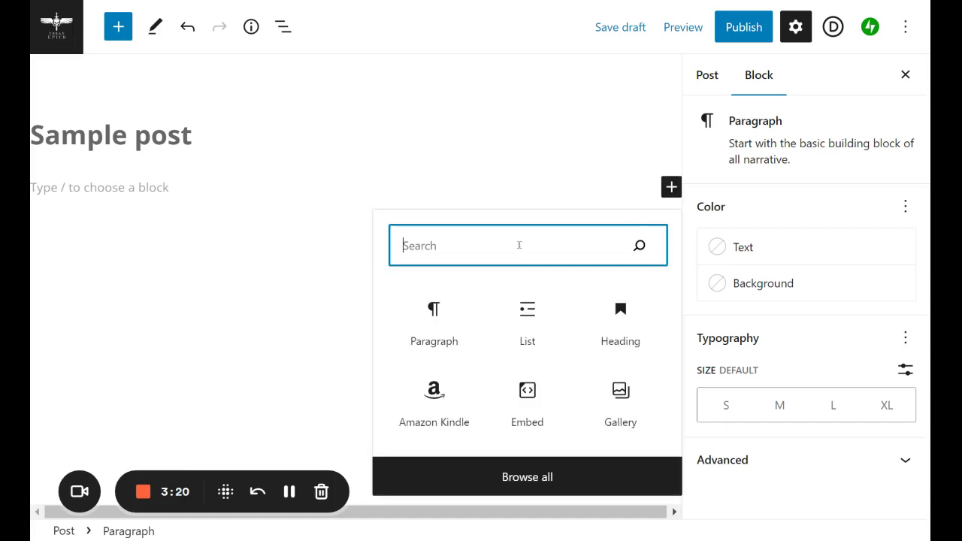
{"action": "type", "text": "html"}
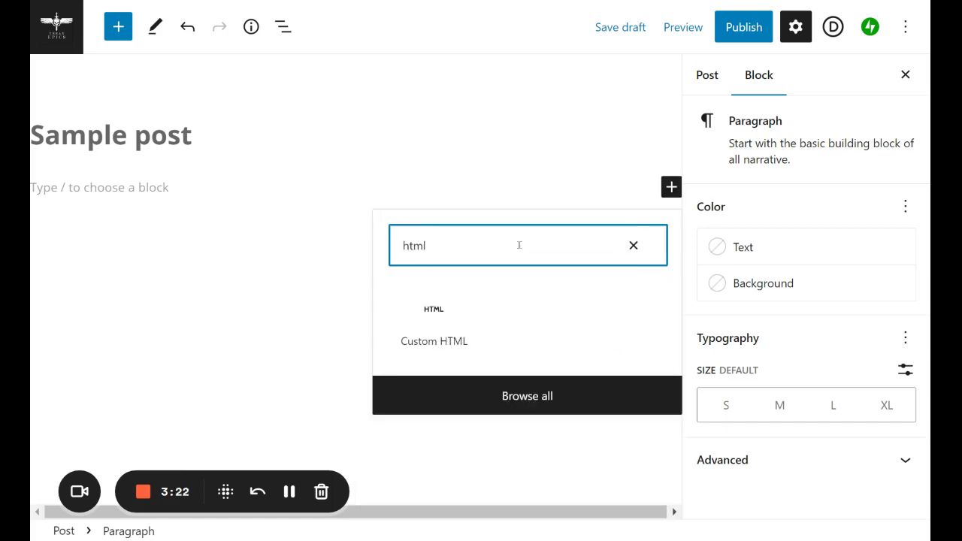
{"action": "left_click", "coordinate": [461, 338]}
{"action": "left_click", "coordinate": [171, 202]}
{"action": "key", "text": "ctrl+v"}
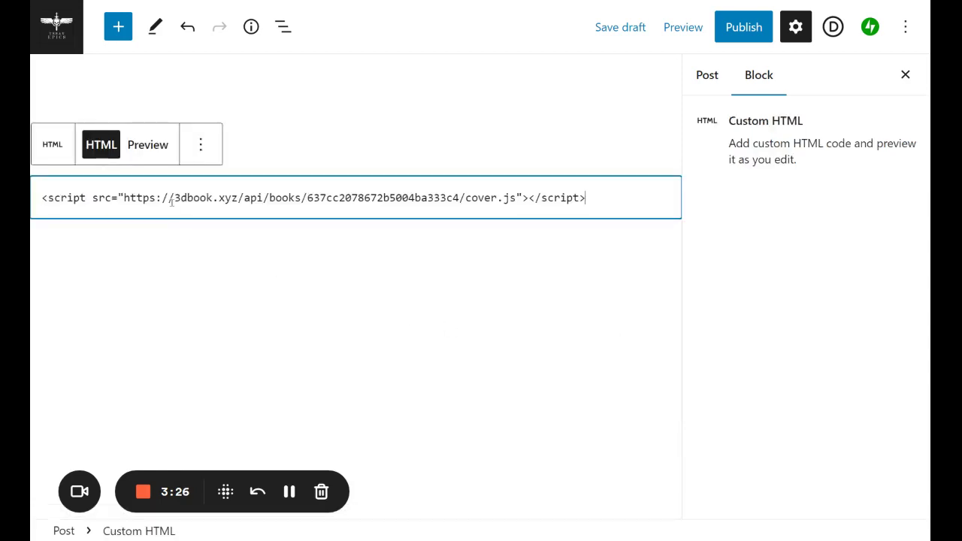
{"action": "key", "text": "Return"}
{"action": "left_click", "coordinate": [278, 313]}
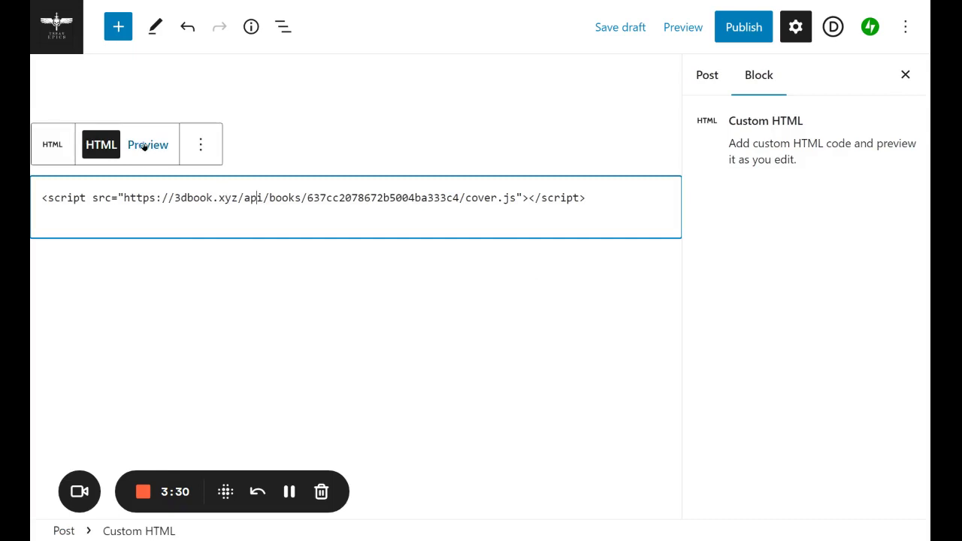
{"action": "left_click", "coordinate": [148, 144]}
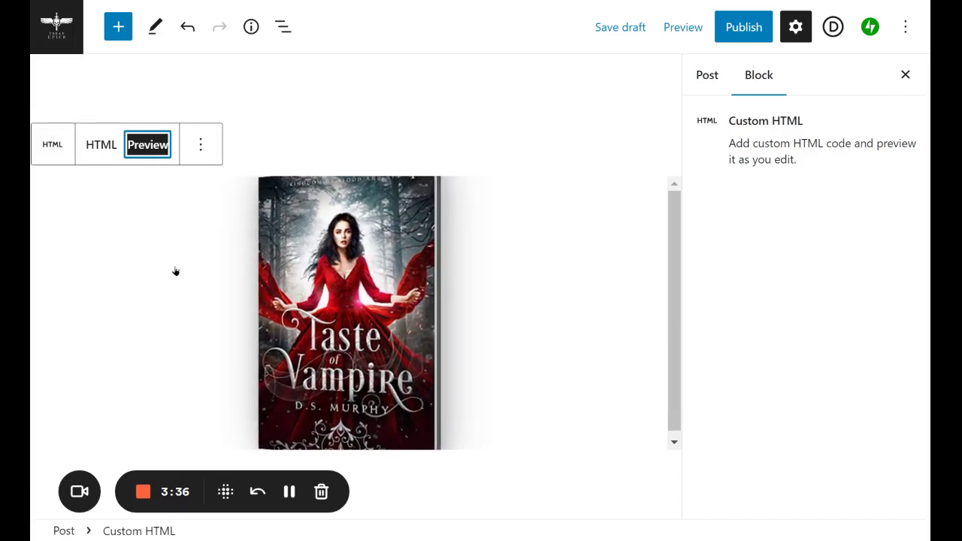
{"action": "left_click", "coordinate": [291, 493]}
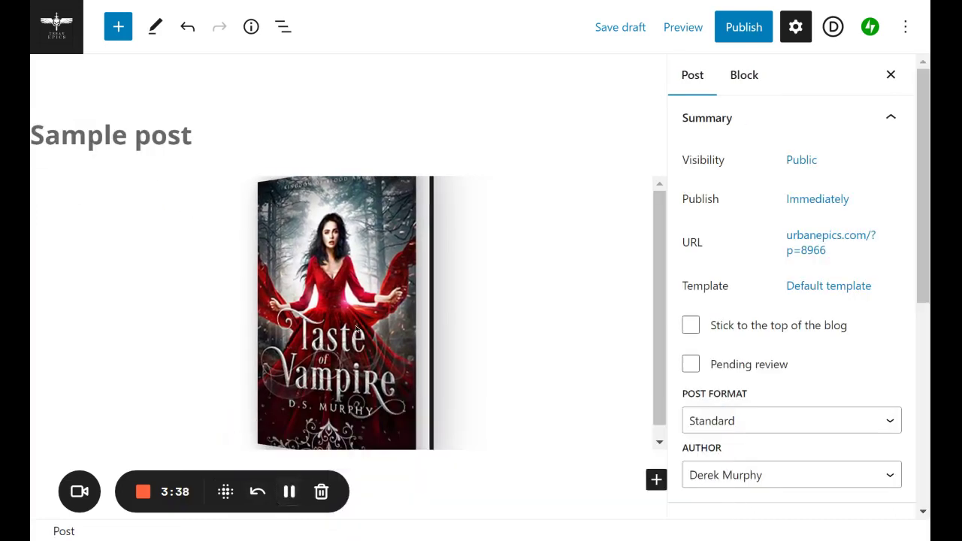
{"action": "left_click", "coordinate": [377, 282]}
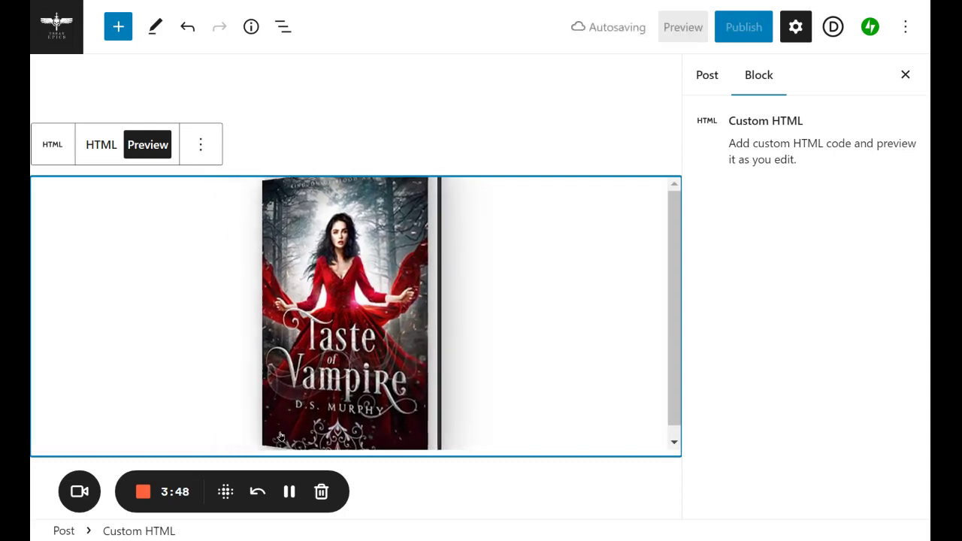
{"action": "left_click", "coordinate": [288, 493]}
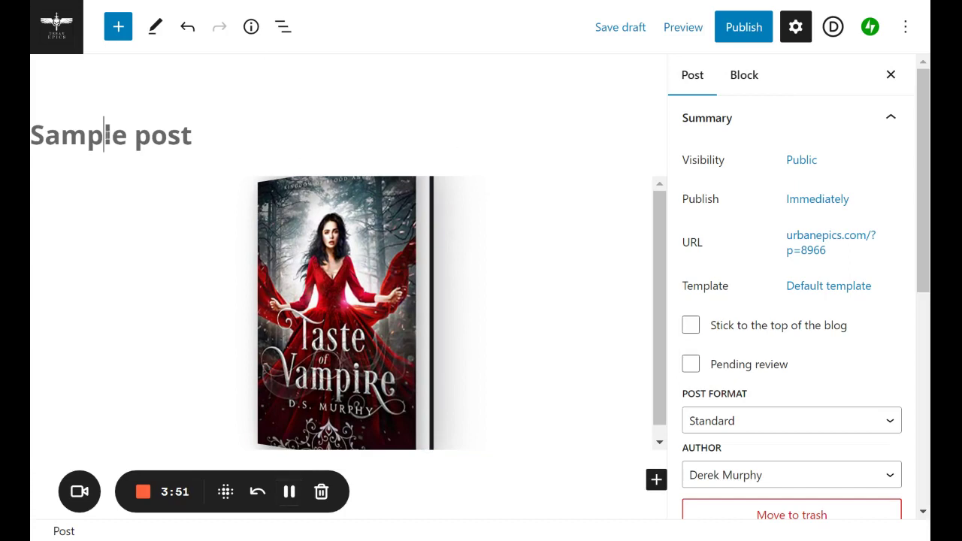
{"action": "left_click", "coordinate": [256, 133]}
{"action": "left_click", "coordinate": [186, 196]}
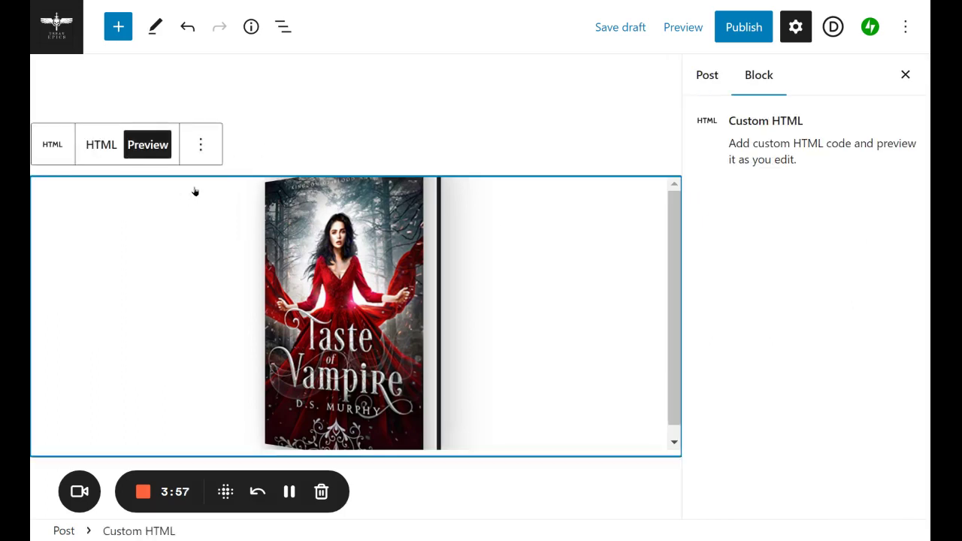
{"action": "left_click", "coordinate": [56, 151]}
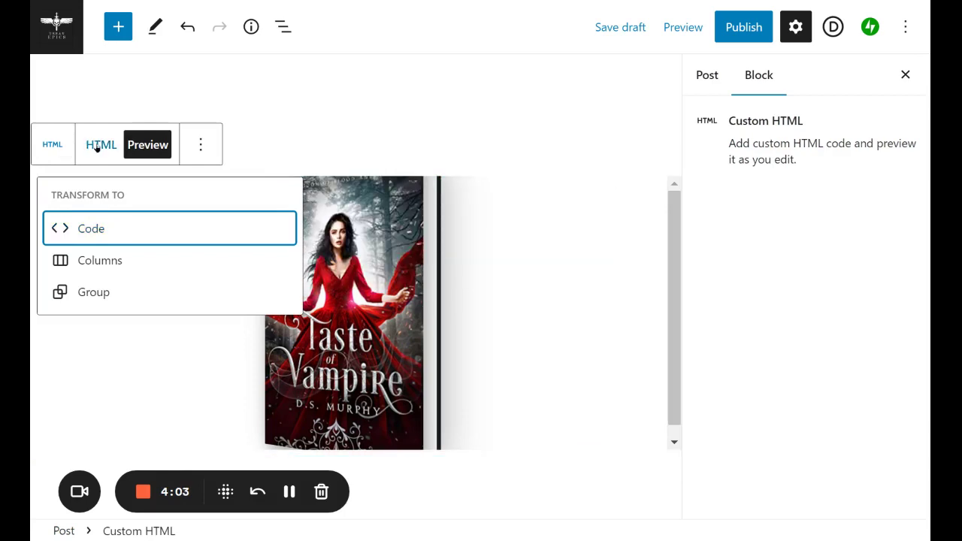
{"action": "left_click", "coordinate": [202, 146]}
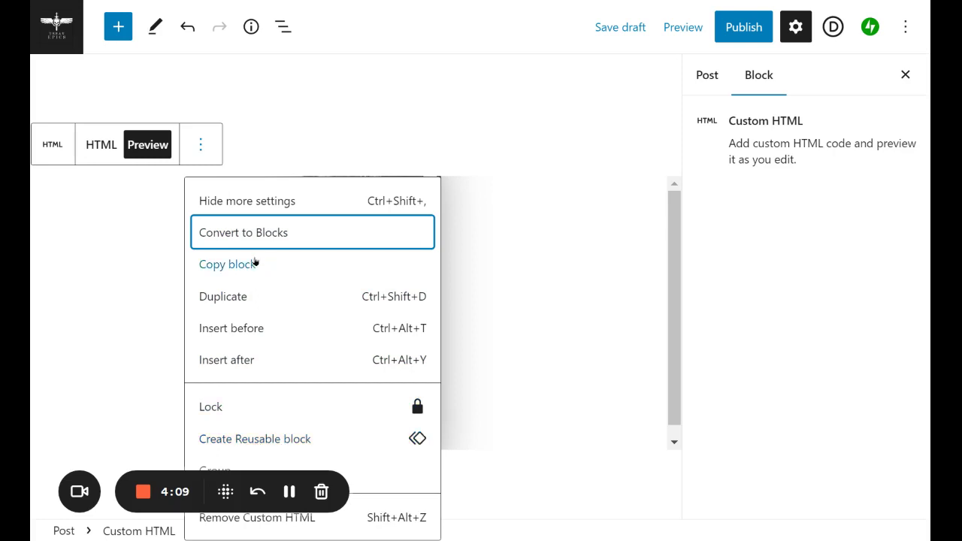
{"action": "left_click", "coordinate": [250, 139]}
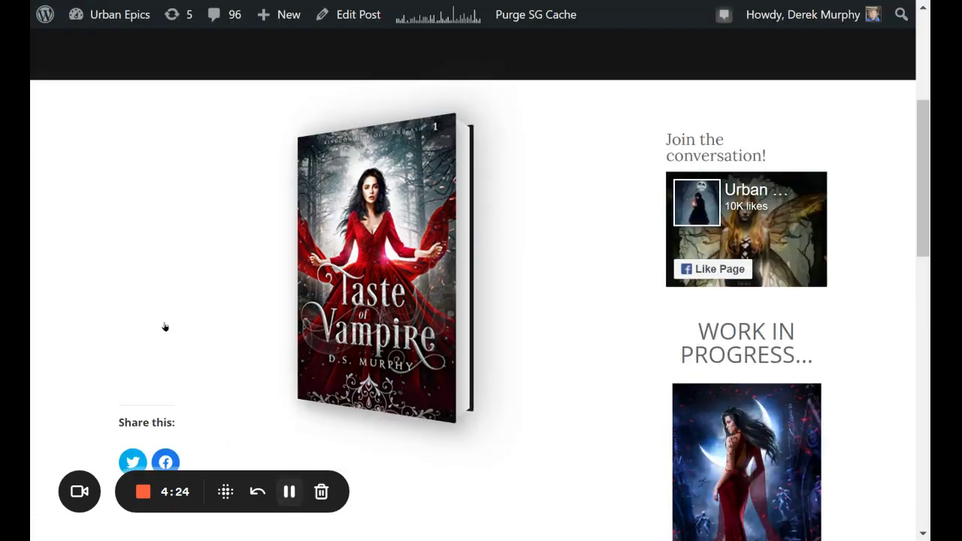
Check the 3D cover on the published Sample post, then return to the 3D Book tab.
{"action": "scroll", "coordinate": [581, 262], "scroll_direction": "down", "scroll_amount": 2}
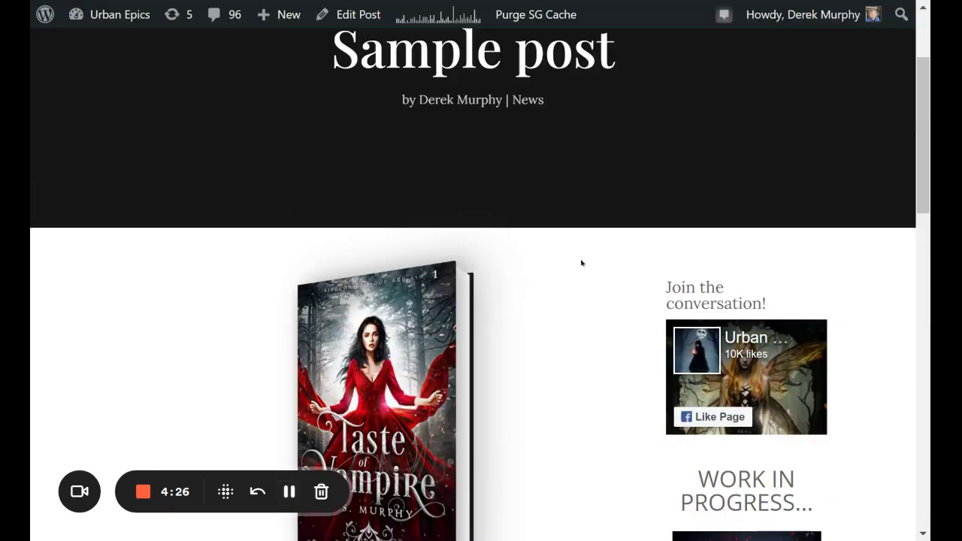
{"action": "scroll", "coordinate": [580, 265], "scroll_direction": "down", "scroll_amount": 2}
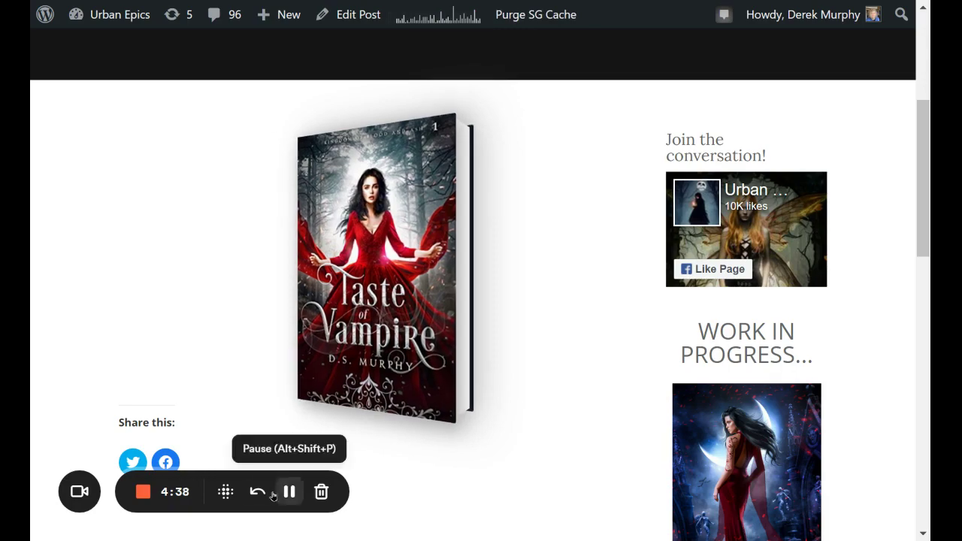
{"action": "scroll", "coordinate": [293, 495], "scroll_direction": "up", "scroll_amount": 2}
{"action": "scroll", "coordinate": [183, 345], "scroll_direction": "down", "scroll_amount": 2}
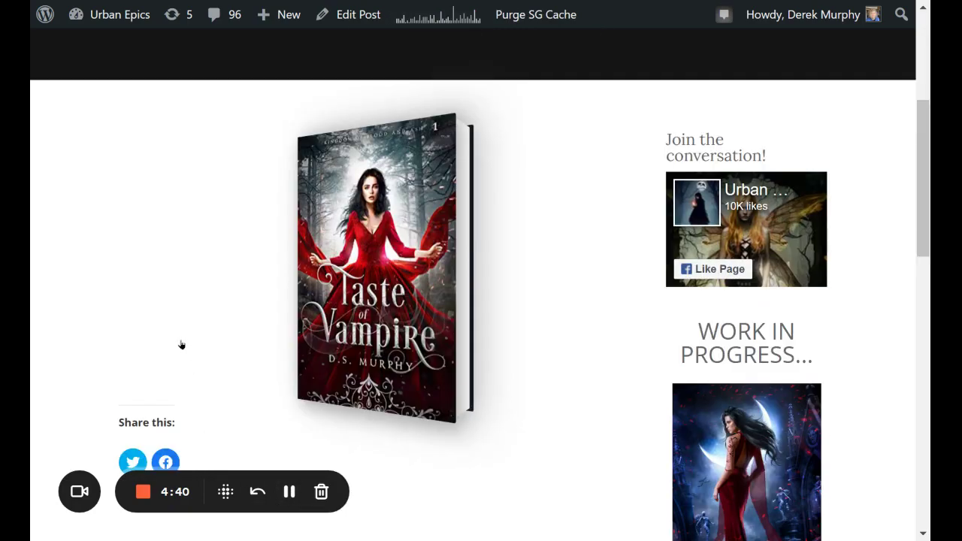
{"action": "scroll", "coordinate": [398, 275], "scroll_direction": "up", "scroll_amount": 2}
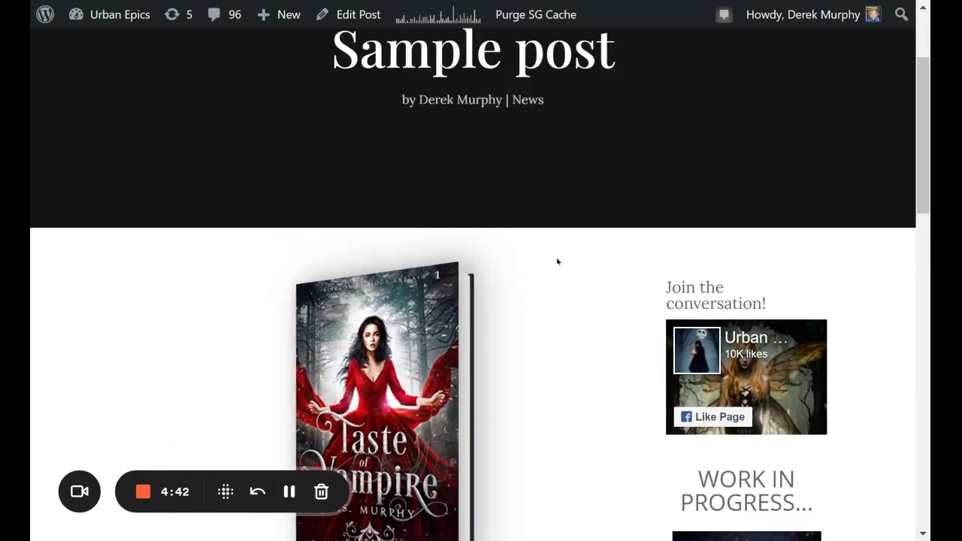
{"action": "scroll", "coordinate": [542, 248], "scroll_direction": "up", "scroll_amount": 2}
{"action": "scroll", "coordinate": [361, 299], "scroll_direction": "down", "scroll_amount": 2}
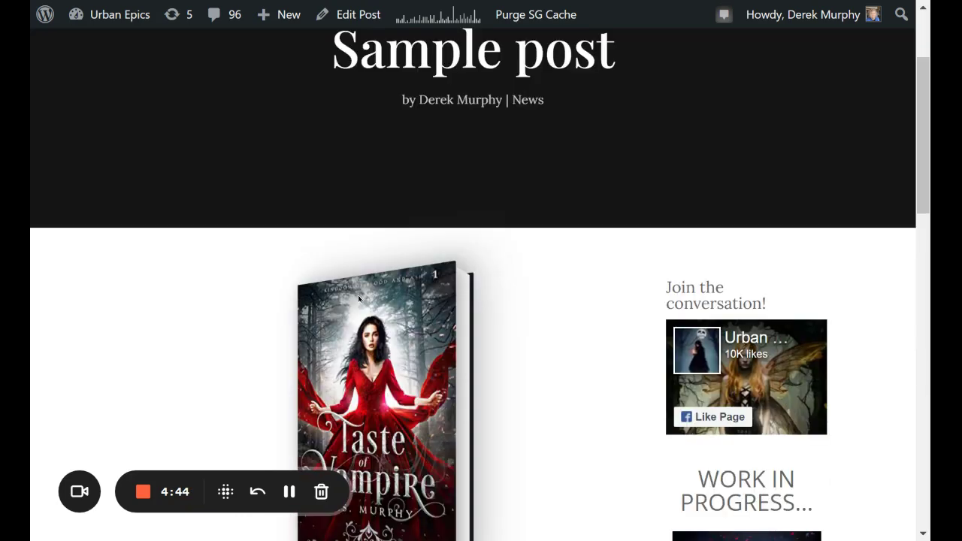
{"action": "key", "text": "ctrl+Tab"}
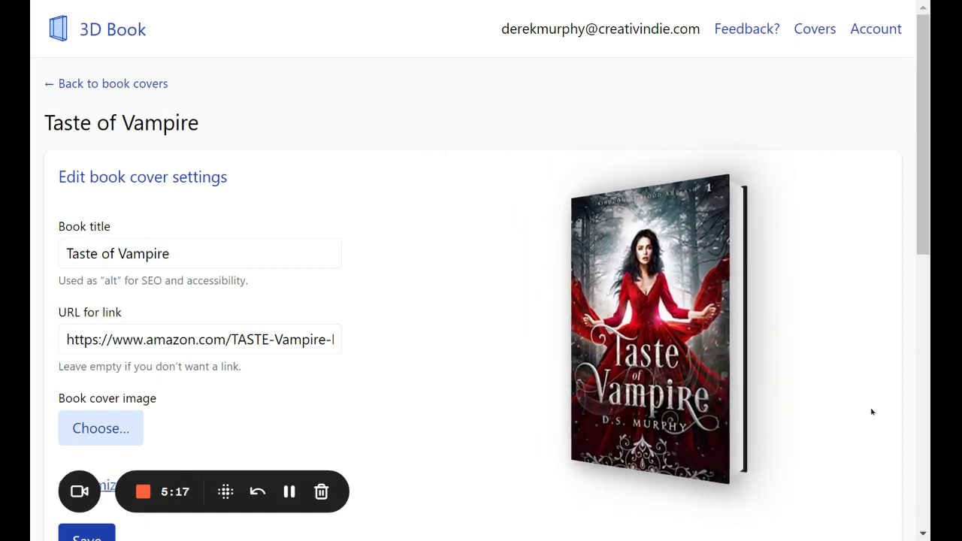
{"action": "scroll", "coordinate": [825, 433], "scroll_direction": "down", "scroll_amount": 4}
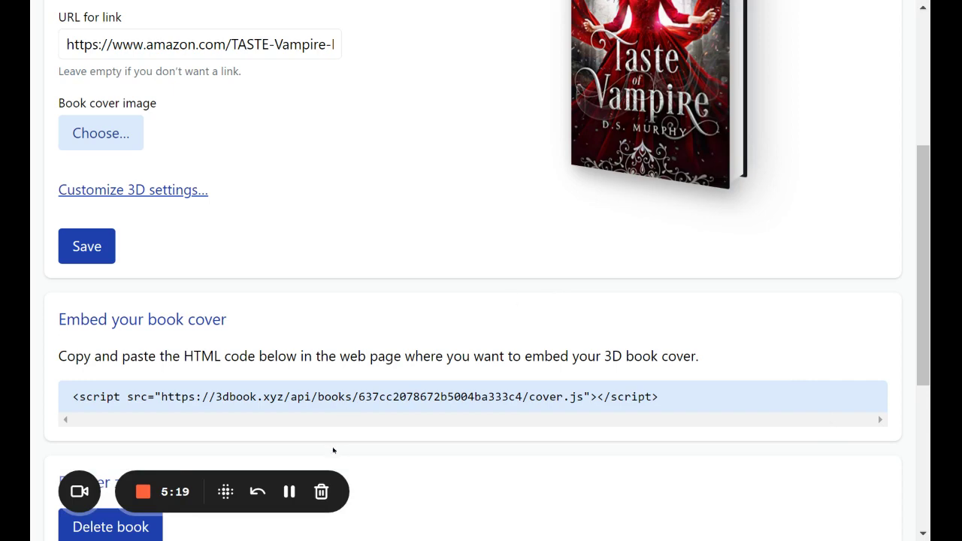
{"action": "scroll", "coordinate": [331, 328], "scroll_direction": "down", "scroll_amount": 2}
{"action": "scroll", "coordinate": [315, 325], "scroll_direction": "up", "scroll_amount": 6}
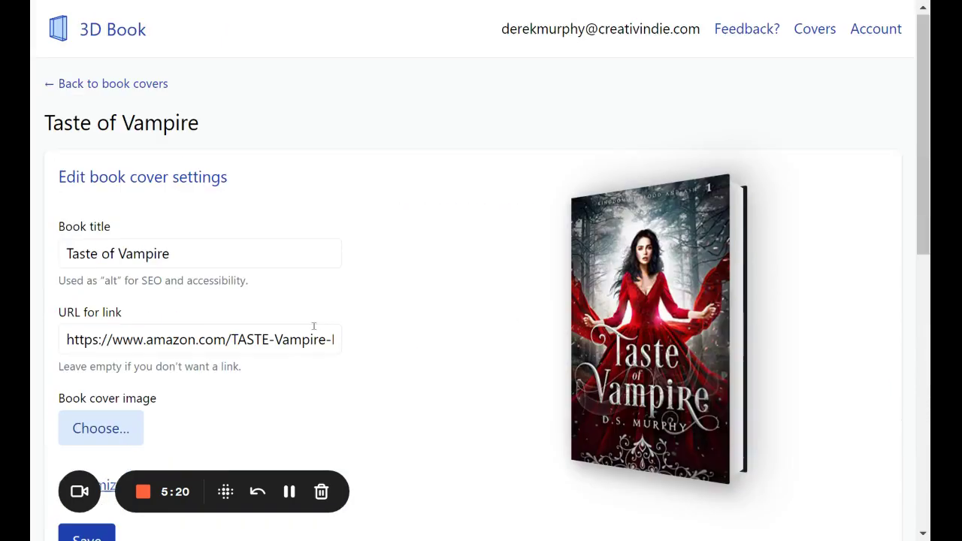
Go to the 3D Book home page and scroll down to the diybookcovers mockup link.
{"action": "left_click", "coordinate": [118, 36]}
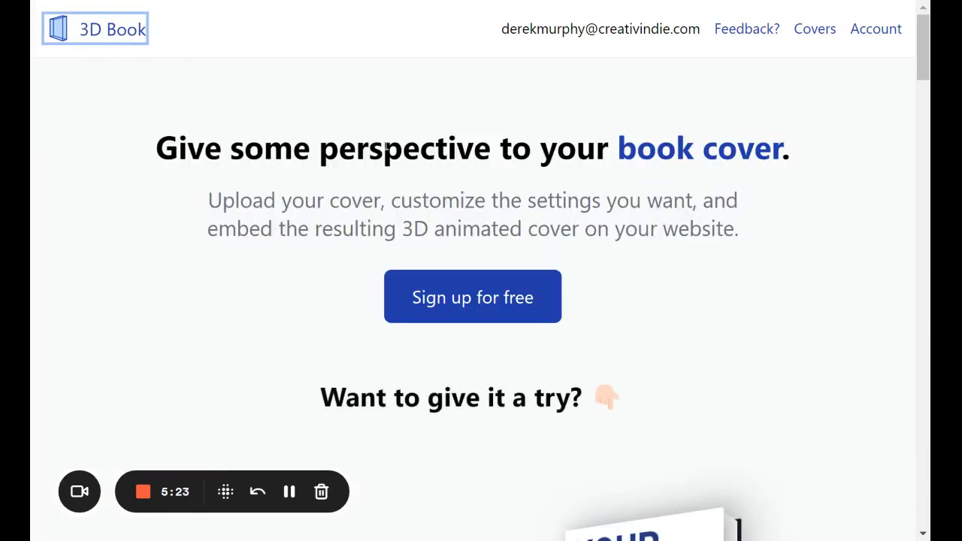
{"action": "scroll", "coordinate": [625, 216], "scroll_direction": "down", "scroll_amount": 6}
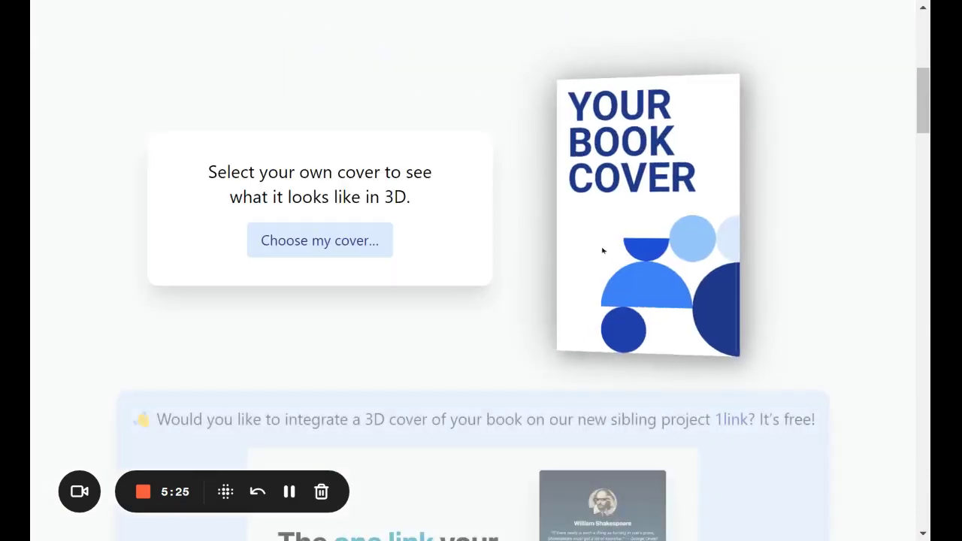
{"action": "scroll", "coordinate": [550, 248], "scroll_direction": "down", "scroll_amount": 15}
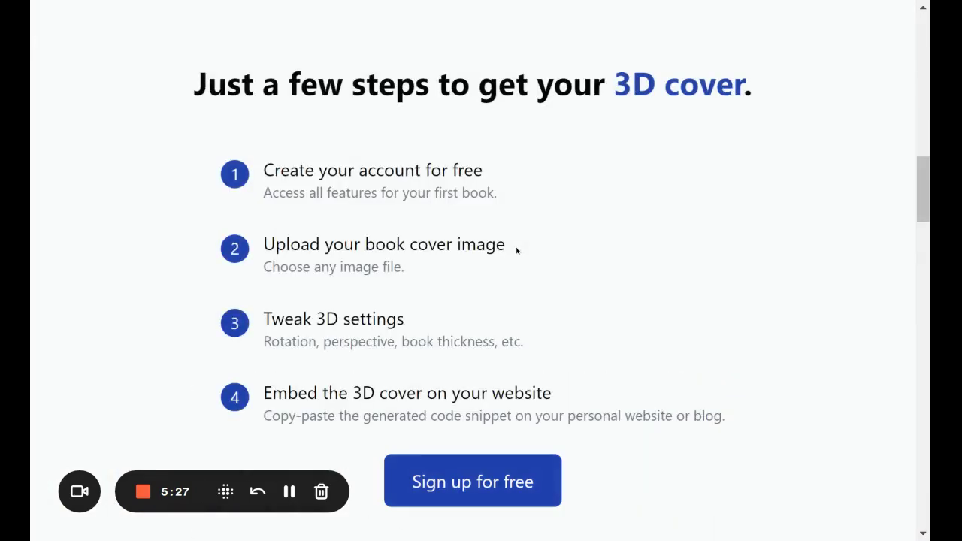
{"action": "scroll", "coordinate": [516, 253], "scroll_direction": "down", "scroll_amount": 14}
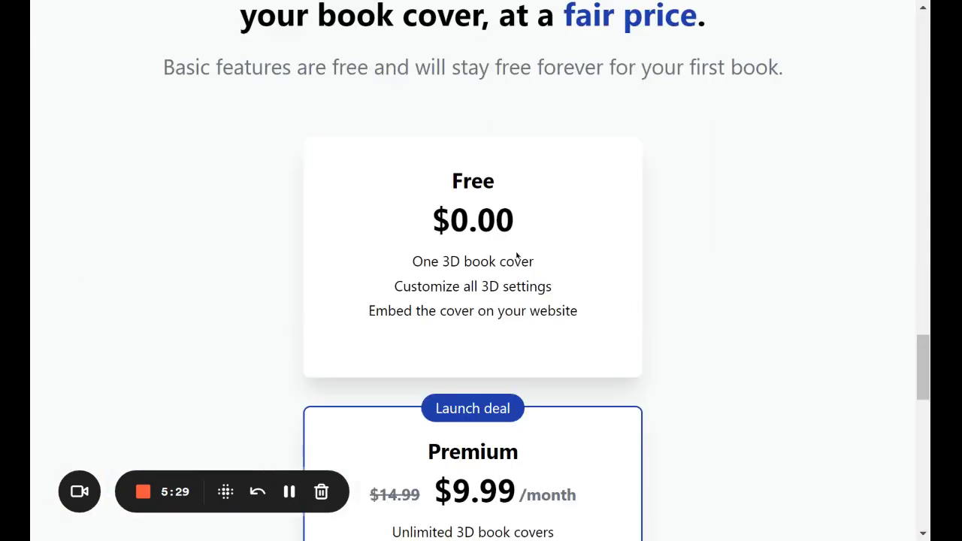
{"action": "scroll", "coordinate": [517, 257], "scroll_direction": "down", "scroll_amount": 15}
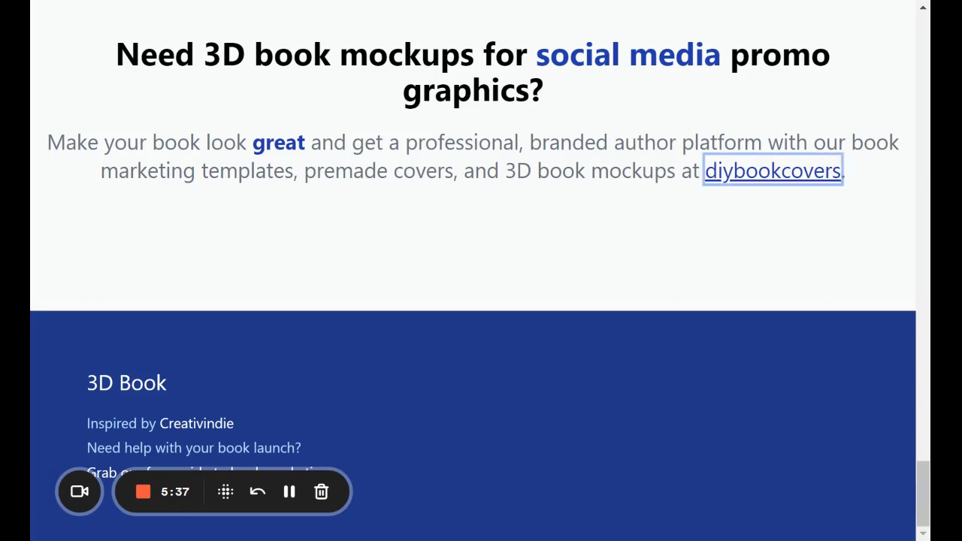
Follow the diybookcovers link and show the Composite mockup templates.
{"action": "left_click", "coordinate": [773, 170]}
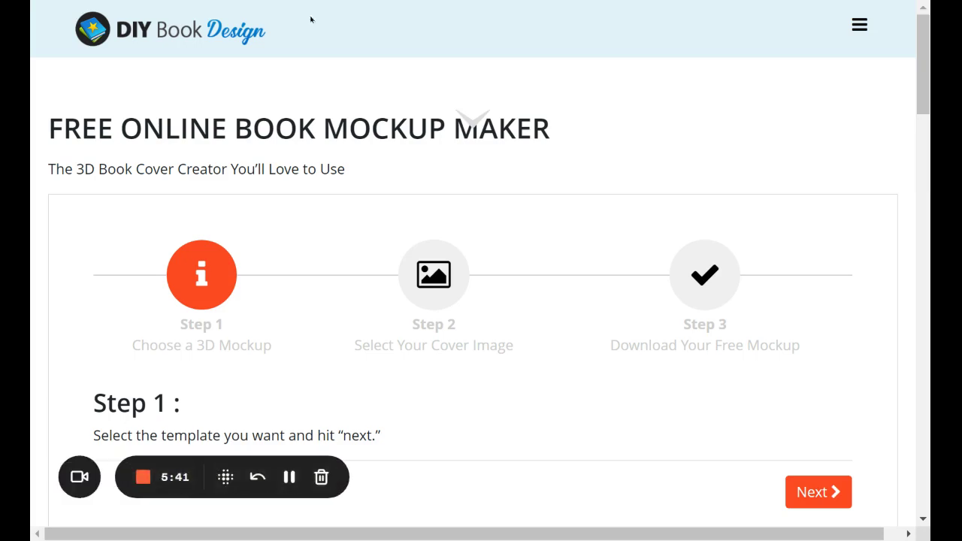
{"action": "scroll", "coordinate": [380, 146], "scroll_direction": "down", "scroll_amount": 6}
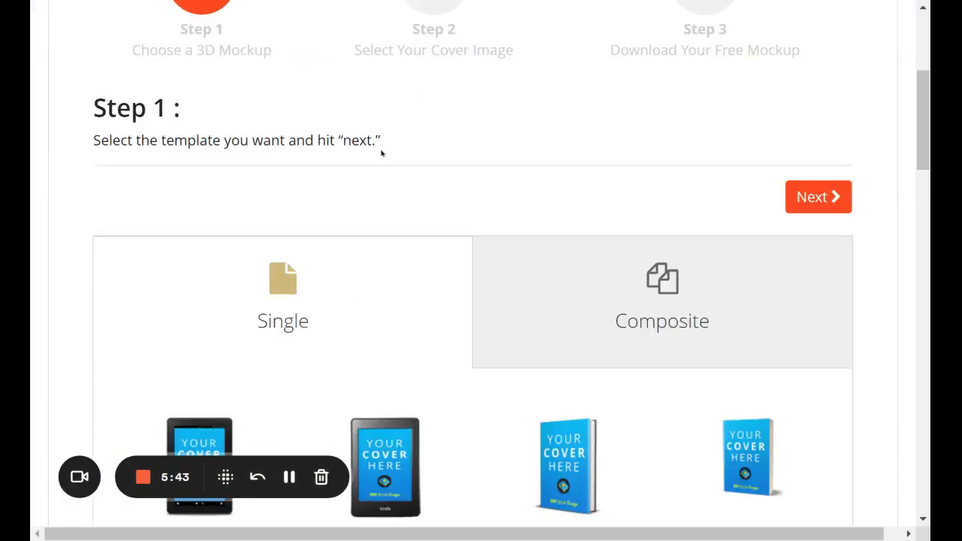
{"action": "scroll", "coordinate": [381, 154], "scroll_direction": "down", "scroll_amount": 2}
{"action": "scroll", "coordinate": [395, 172], "scroll_direction": "up", "scroll_amount": 2}
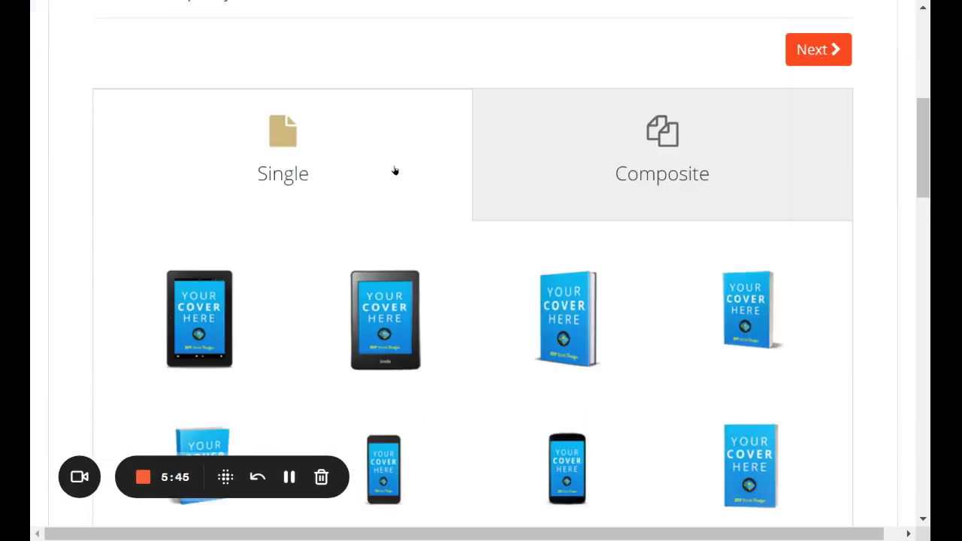
{"action": "scroll", "coordinate": [399, 179], "scroll_direction": "down", "scroll_amount": 2}
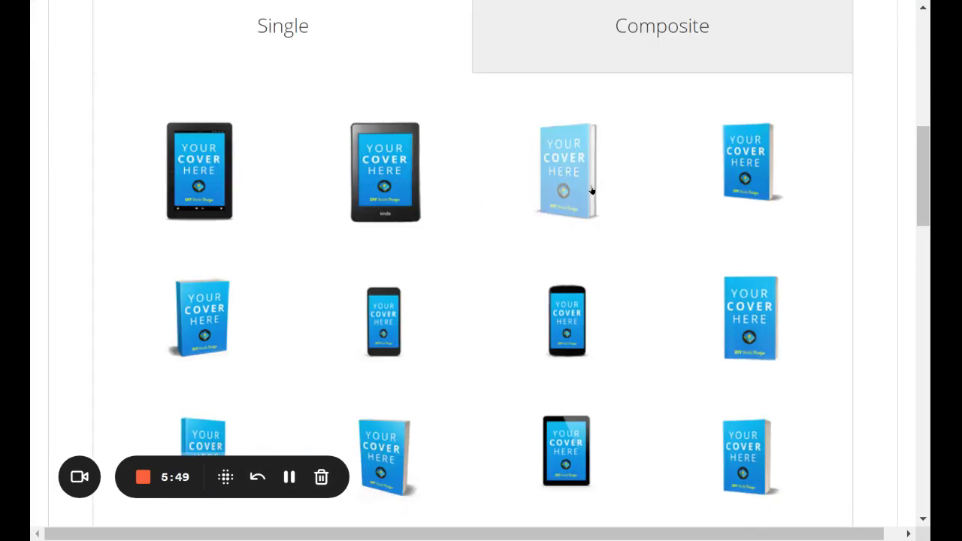
{"action": "scroll", "coordinate": [649, 204], "scroll_direction": "down", "scroll_amount": 4}
{"action": "scroll", "coordinate": [614, 231], "scroll_direction": "up", "scroll_amount": 4}
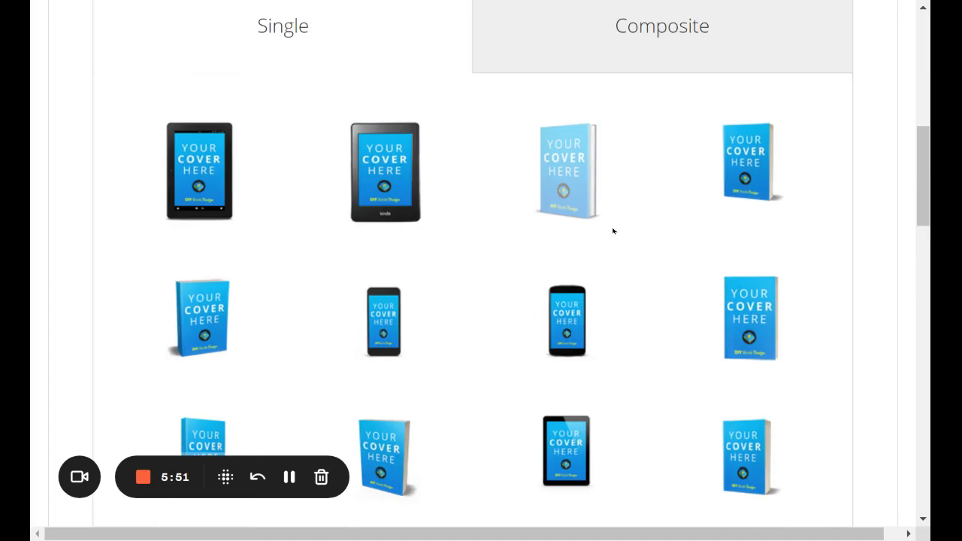
{"action": "left_click", "coordinate": [610, 31]}
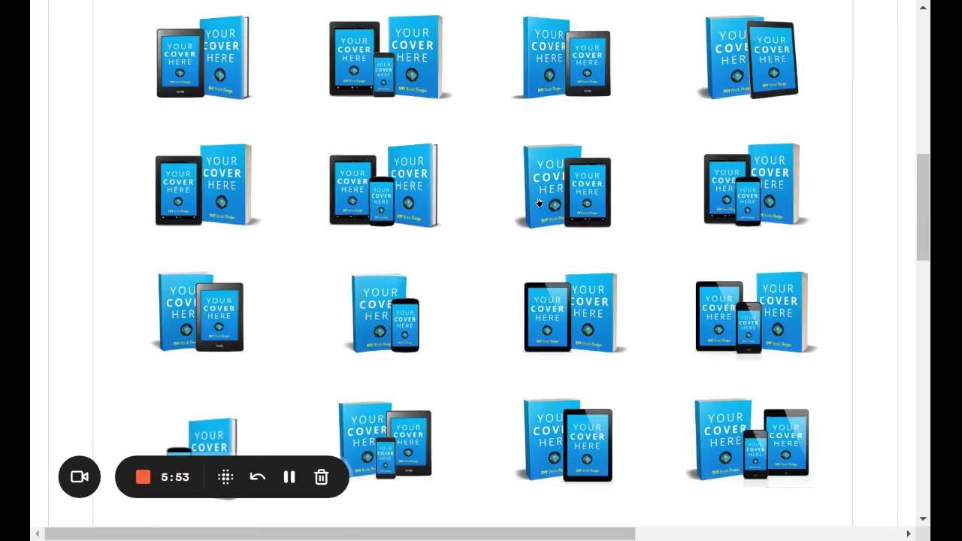
{"action": "scroll", "coordinate": [399, 200], "scroll_direction": "up", "scroll_amount": 2}
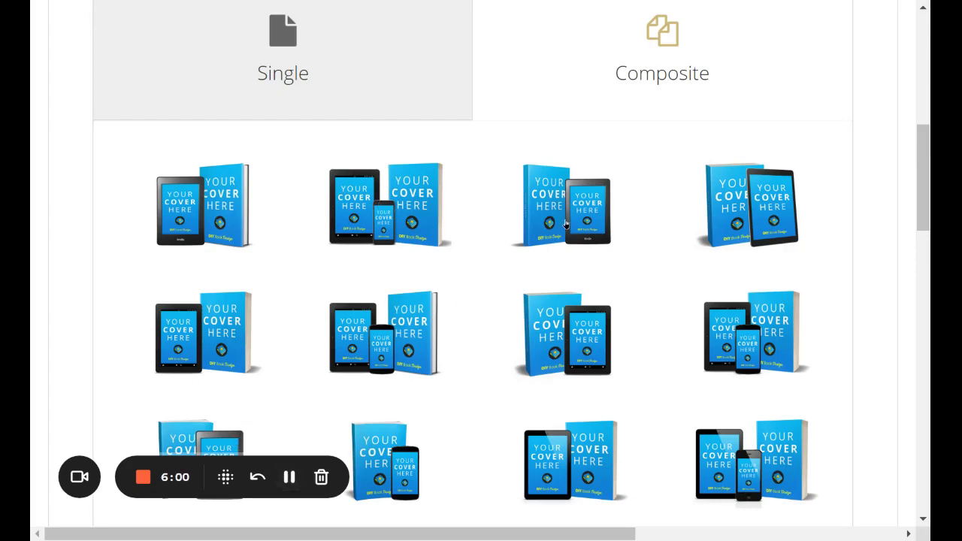
{"action": "scroll", "coordinate": [741, 212], "scroll_direction": "down", "scroll_amount": 5}
{"action": "scroll", "coordinate": [745, 223], "scroll_direction": "up", "scroll_amount": 10}
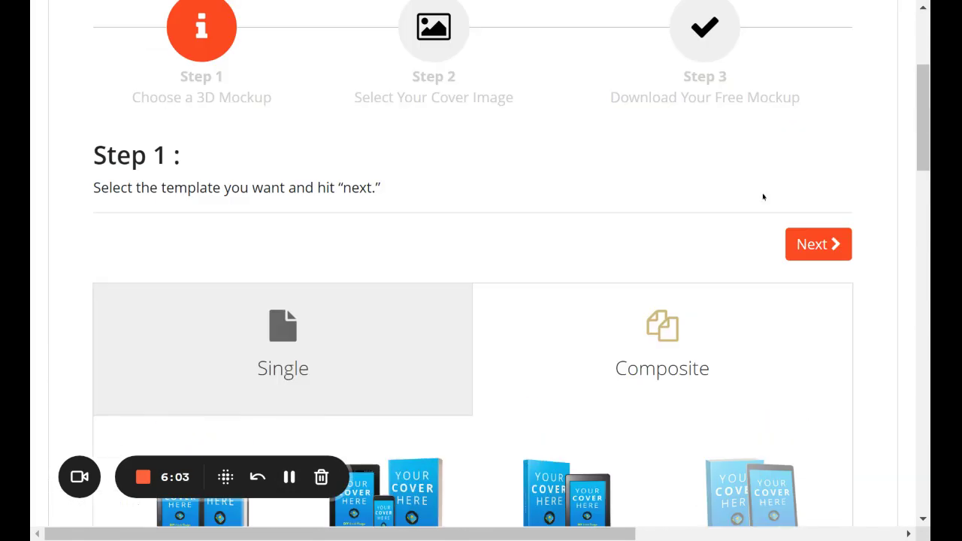
Move to Step 2 and upload 51Z7pfR3s+L.jpg as the cover image, previewing at 100%.
{"action": "left_click", "coordinate": [816, 245]}
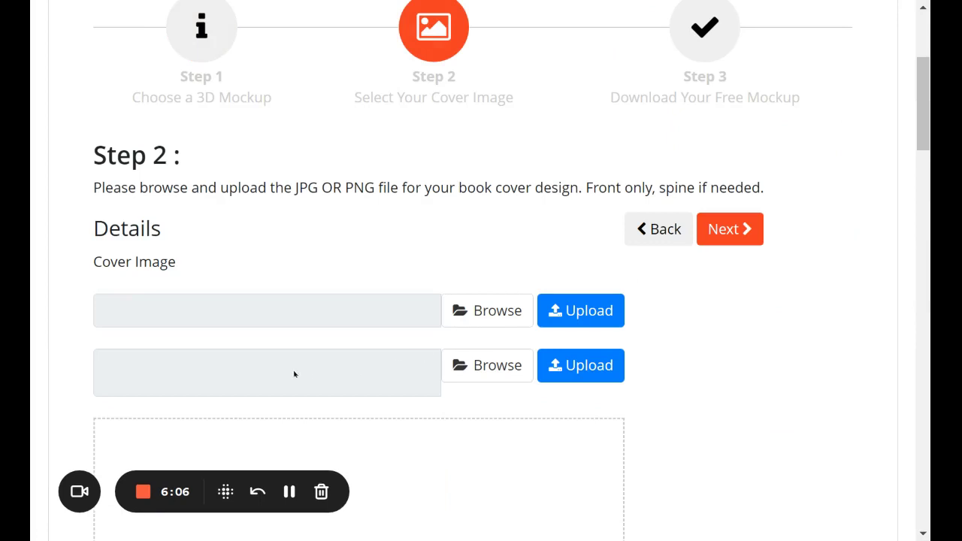
{"action": "scroll", "coordinate": [321, 392], "scroll_direction": "down", "scroll_amount": 2}
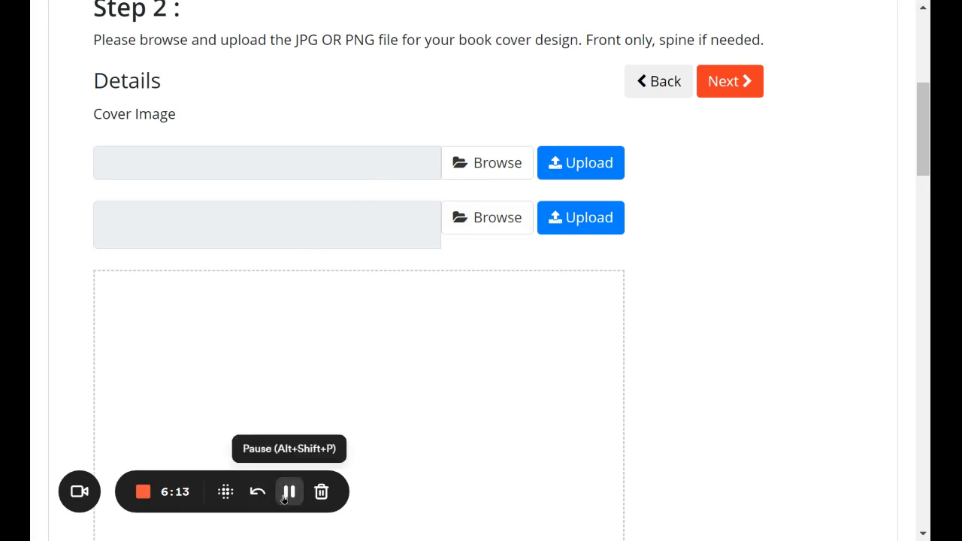
{"action": "left_click", "coordinate": [546, 165]}
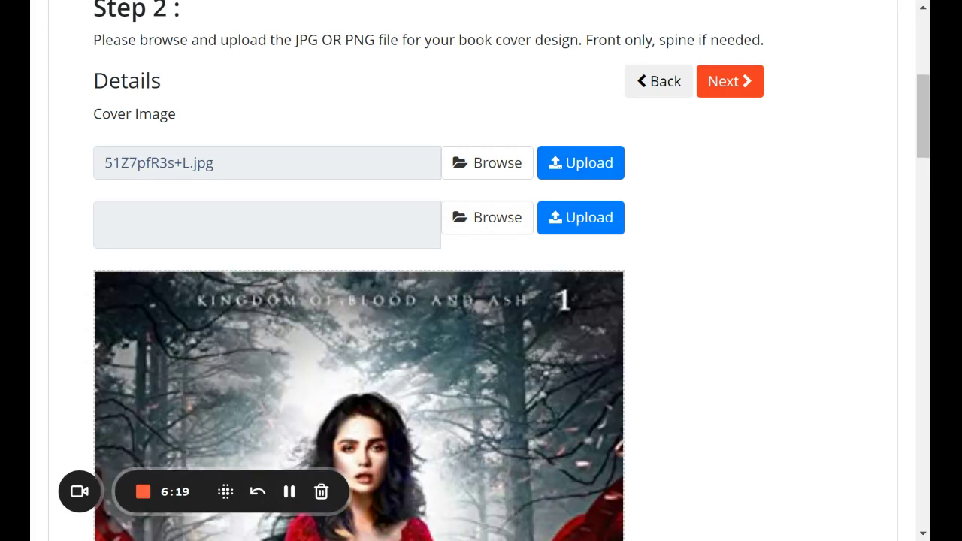
{"action": "left_click", "coordinate": [556, 222]}
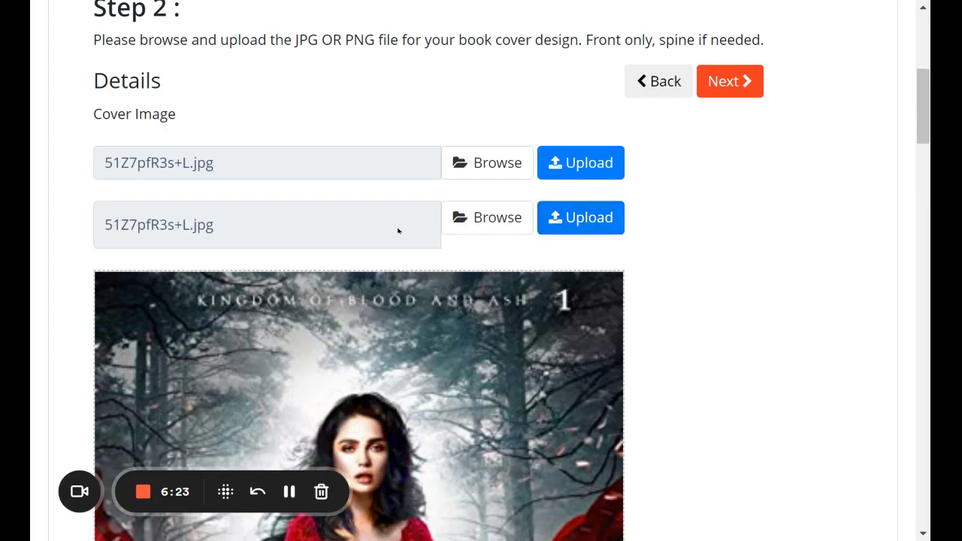
{"action": "scroll", "coordinate": [635, 245], "scroll_direction": "down", "scroll_amount": 10}
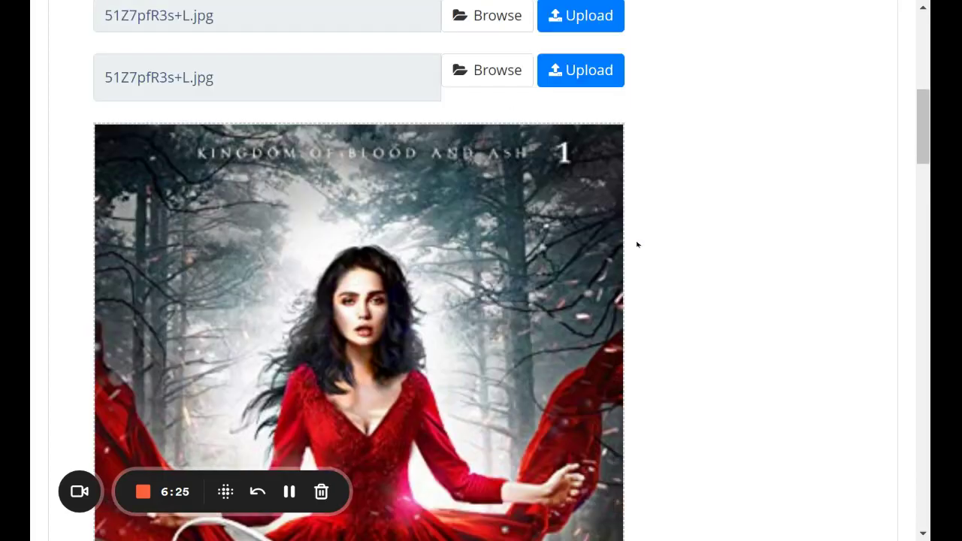
{"action": "scroll", "coordinate": [413, 251], "scroll_direction": "down", "scroll_amount": 6}
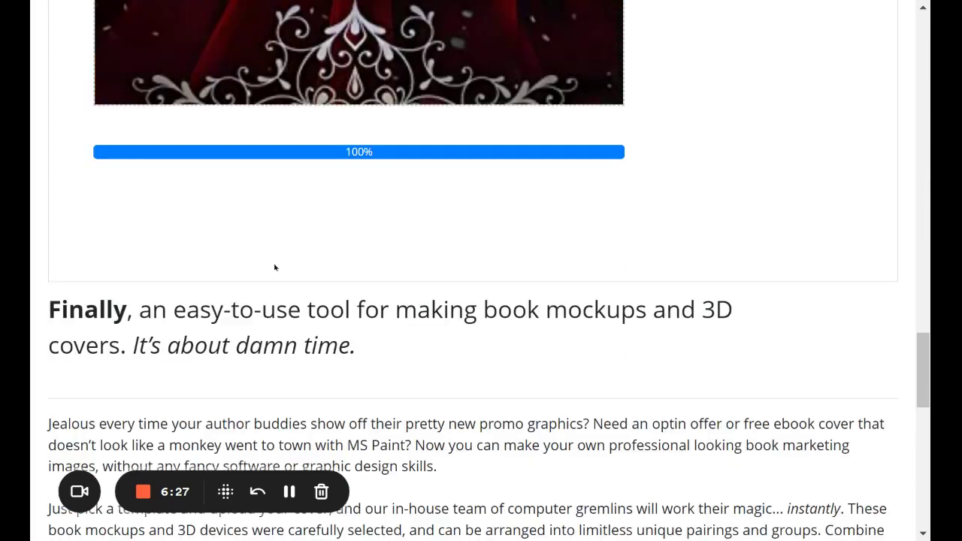
{"action": "scroll", "coordinate": [210, 266], "scroll_direction": "up", "scroll_amount": 4}
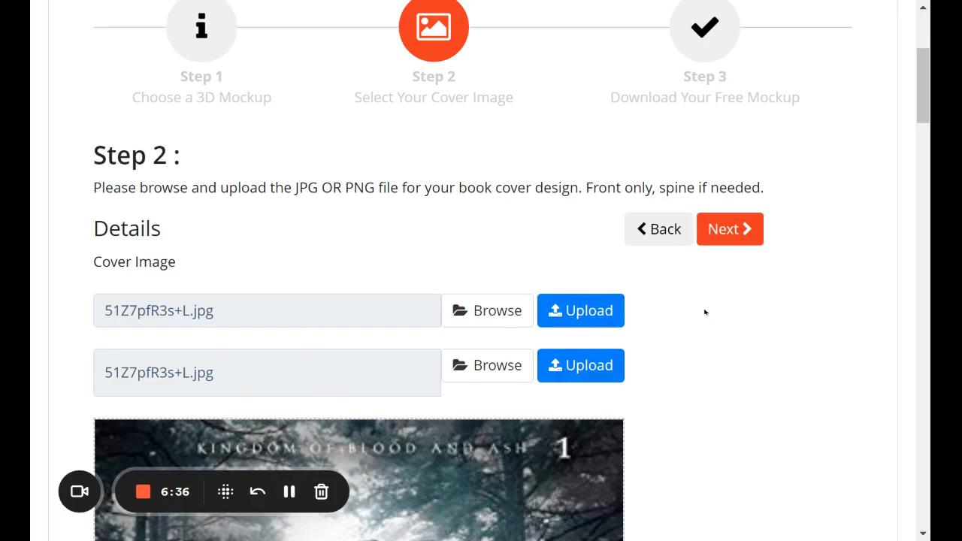
Advance the mockup to Step 3 and scroll to the finished mockup.
{"action": "left_click", "coordinate": [733, 231]}
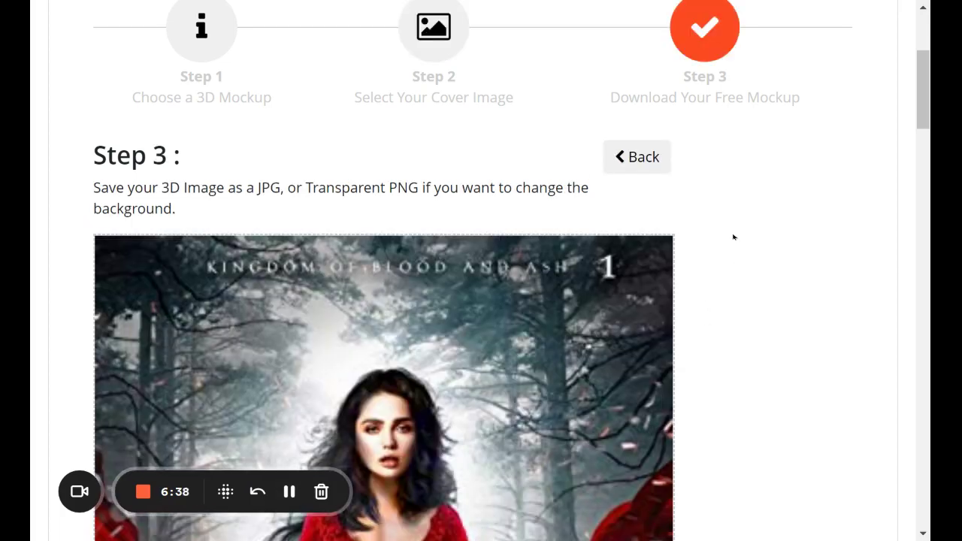
{"action": "scroll", "coordinate": [733, 238], "scroll_direction": "down", "scroll_amount": 5}
{"action": "scroll", "coordinate": [733, 238], "scroll_direction": "down", "scroll_amount": 10}
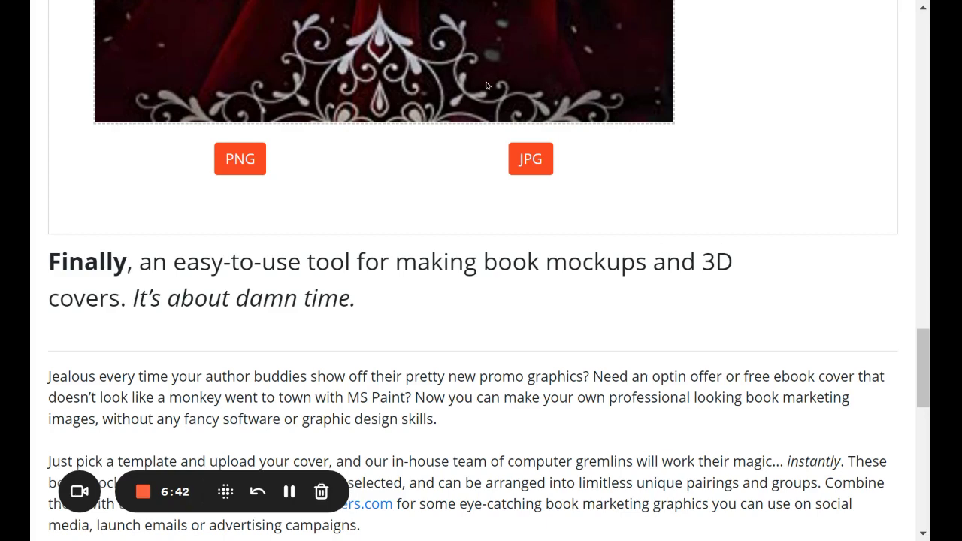
{"action": "scroll", "coordinate": [487, 94], "scroll_direction": "down", "scroll_amount": 2}
{"action": "scroll", "coordinate": [465, 140], "scroll_direction": "up", "scroll_amount": 2}
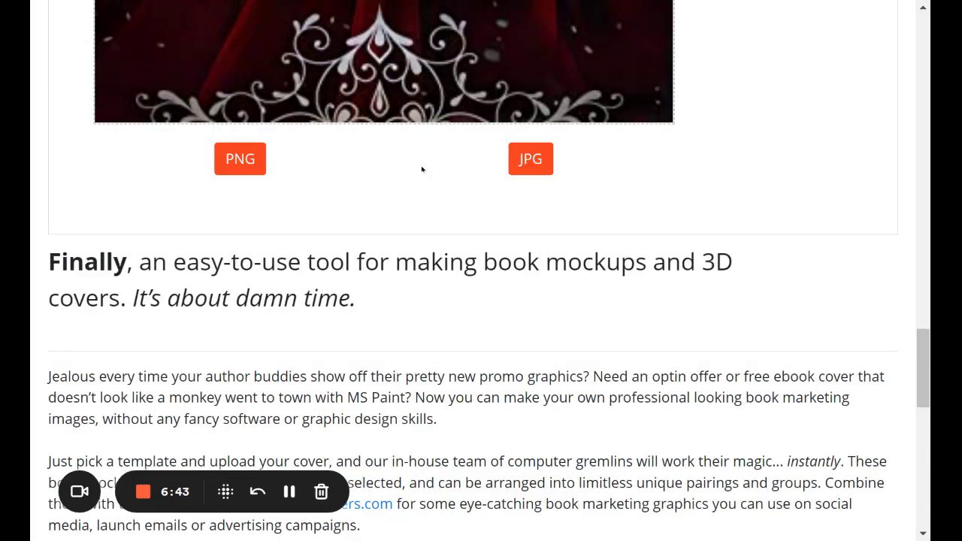
Download the finished Taste of Vampire mockup as a PNG.
{"action": "left_click", "coordinate": [256, 161]}
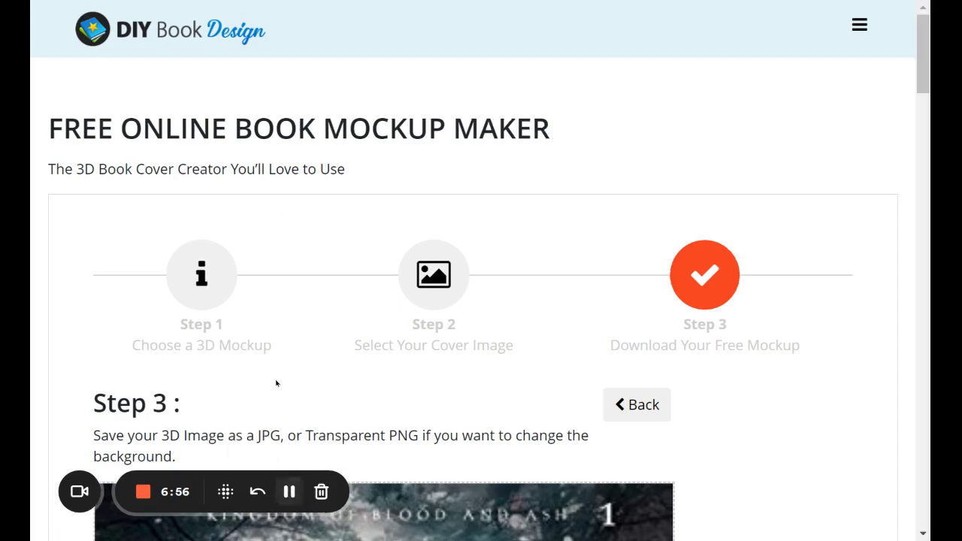
{"action": "scroll", "coordinate": [302, 315], "scroll_direction": "down", "scroll_amount": 15}
{"action": "scroll", "coordinate": [301, 316], "scroll_direction": "down", "scroll_amount": 4}
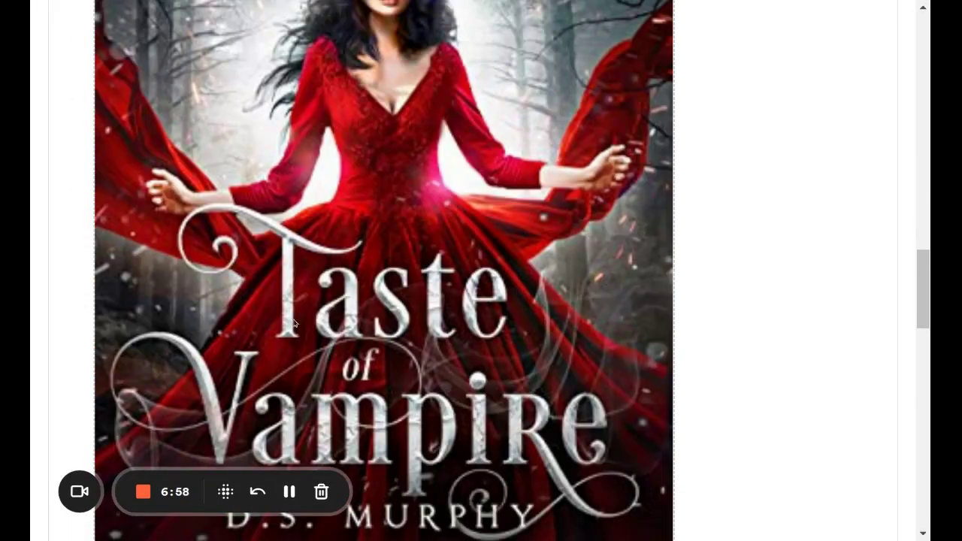
{"action": "scroll", "coordinate": [521, 305], "scroll_direction": "down", "scroll_amount": 6}
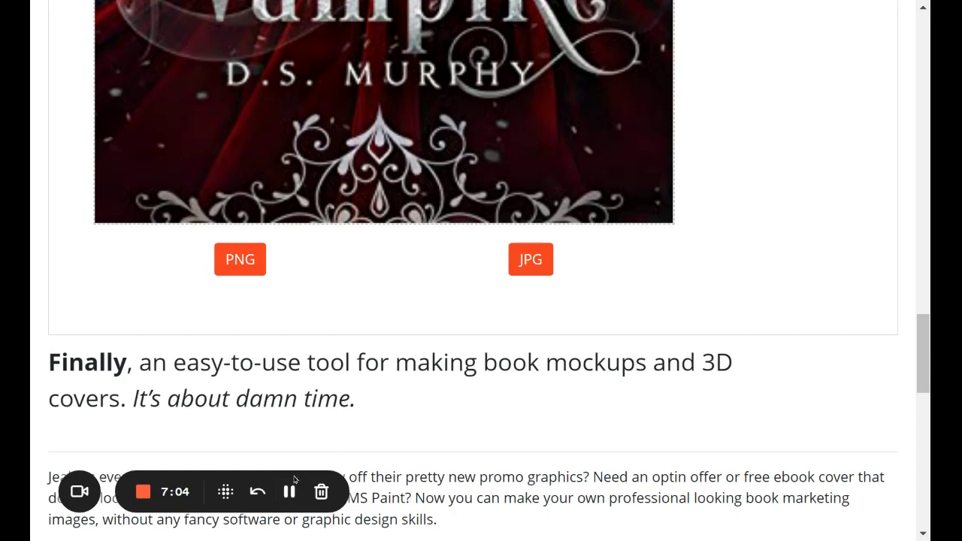
{"action": "scroll", "coordinate": [289, 489], "scroll_direction": "up", "scroll_amount": 13}
{"action": "scroll", "coordinate": [30, 26], "scroll_direction": "down", "scroll_amount": 13}
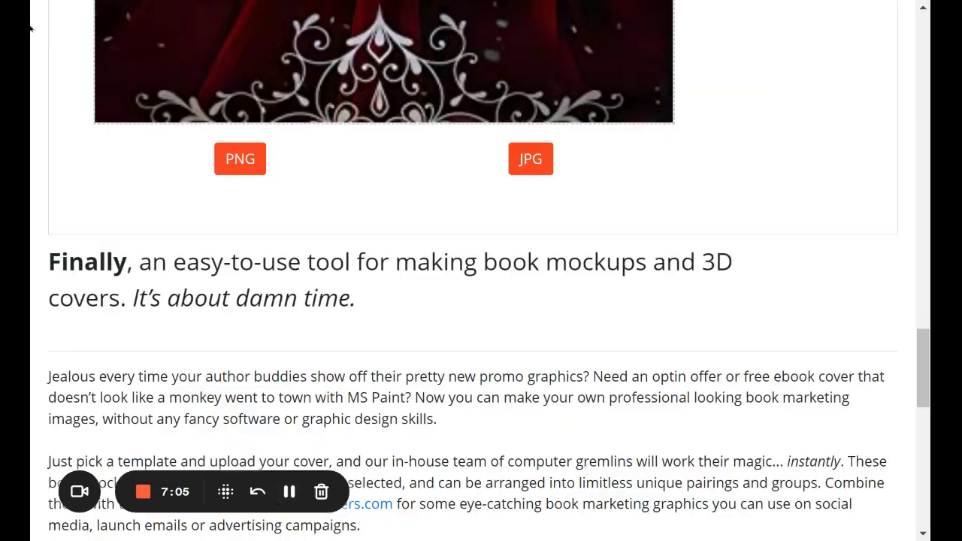
{"action": "scroll", "coordinate": [30, 27], "scroll_direction": "up", "scroll_amount": 8}
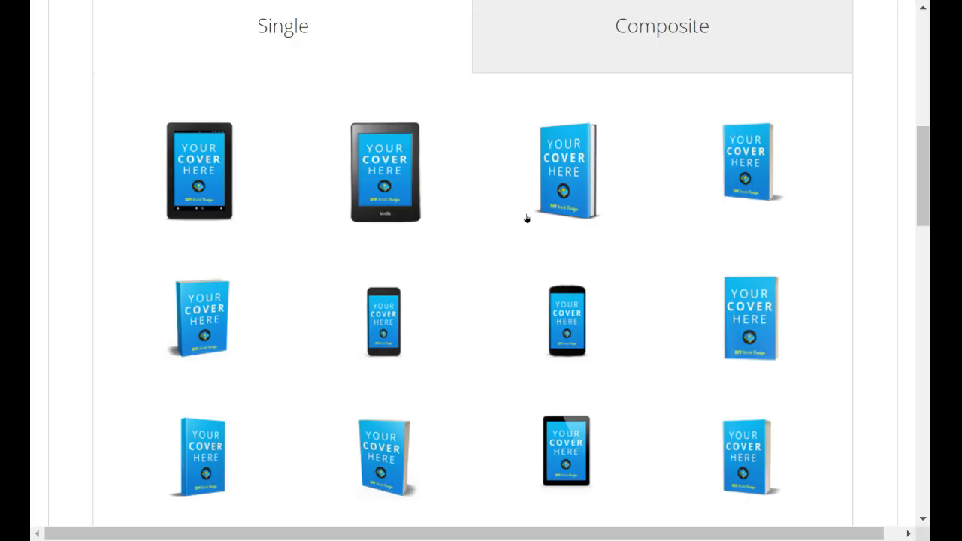
Switch to the Composite templates and browse the book, tablet and phone mockups.
{"action": "left_click", "coordinate": [636, 30]}
{"action": "scroll", "coordinate": [586, 279], "scroll_direction": "up", "scroll_amount": 1}
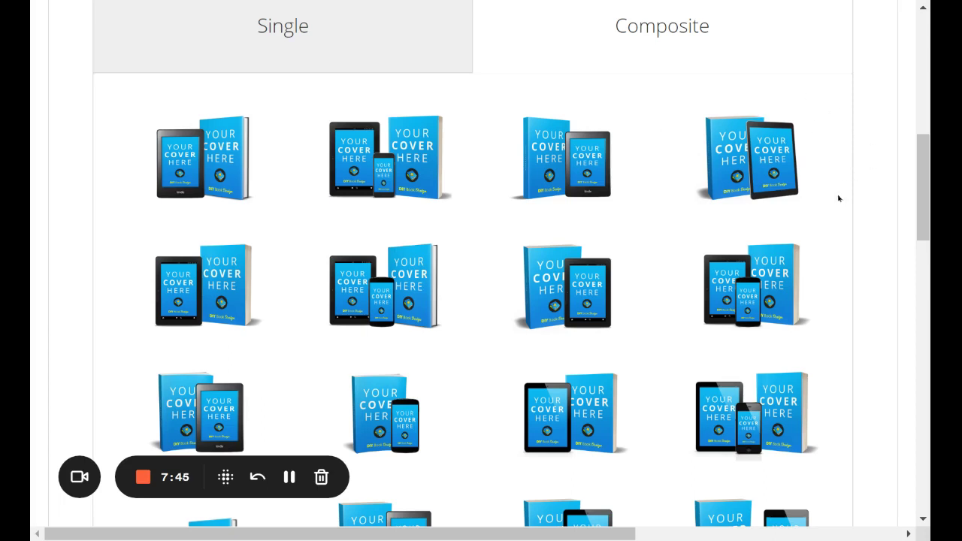
{"action": "scroll", "coordinate": [293, 482], "scroll_direction": "down", "scroll_amount": 2}
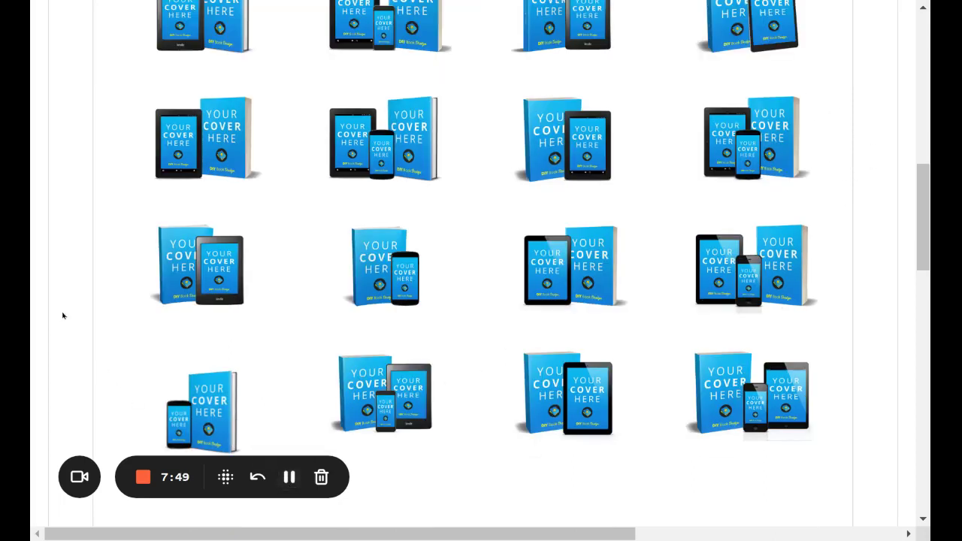
{"action": "scroll", "coordinate": [60, 314], "scroll_direction": "up", "scroll_amount": 2}
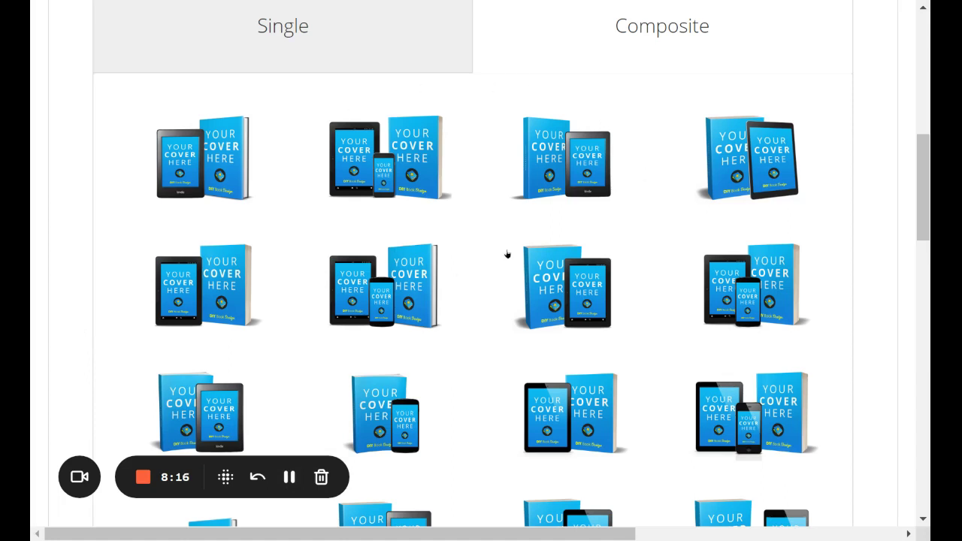
{"action": "scroll", "coordinate": [641, 126], "scroll_direction": "up", "scroll_amount": 10}
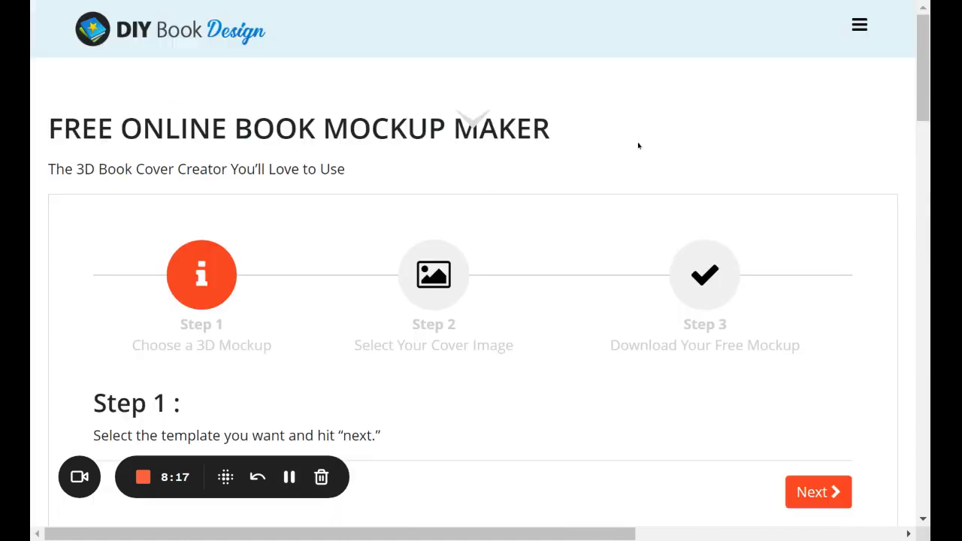
Return to the DIY Book Covers home page and bring up the Book Design menu.
{"action": "left_click", "coordinate": [225, 41]}
{"action": "mouse_move", "coordinate": [442, 37]}
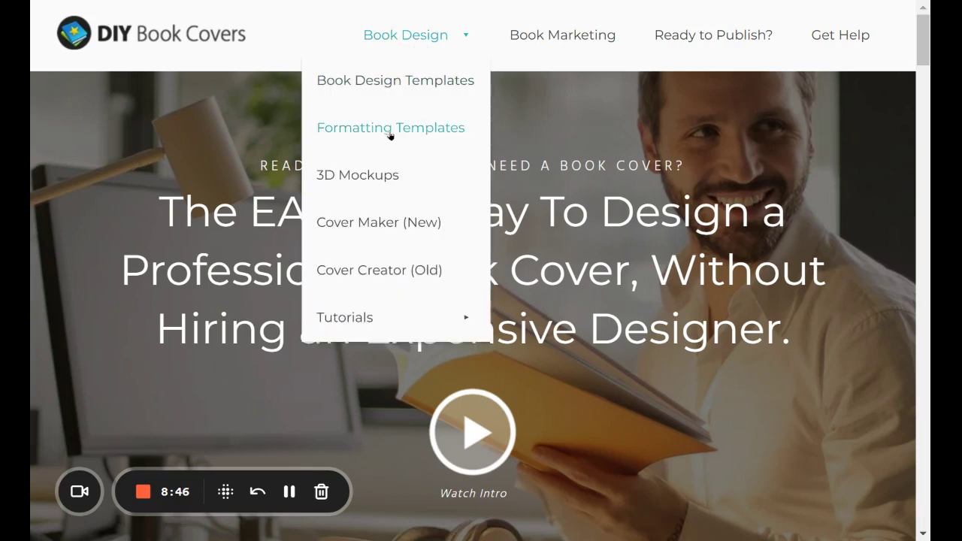
Open the 3D Mockups maker from the Book Design menu and scroll to its templates.
{"action": "left_click", "coordinate": [374, 180]}
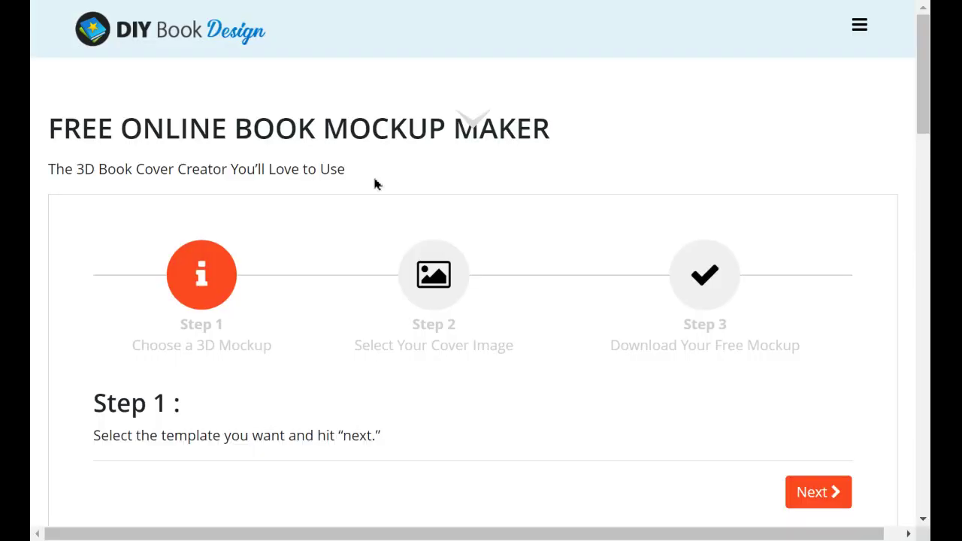
{"action": "scroll", "coordinate": [425, 200], "scroll_direction": "down", "scroll_amount": 4}
{"action": "scroll", "coordinate": [384, 212], "scroll_direction": "down", "scroll_amount": 5}
{"action": "scroll", "coordinate": [384, 212], "scroll_direction": "down", "scroll_amount": 15}
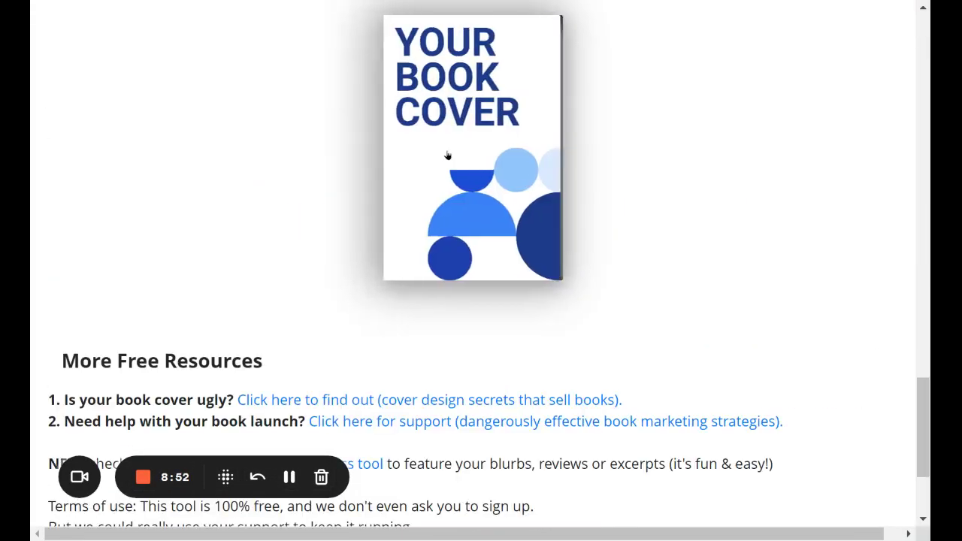
{"action": "scroll", "coordinate": [449, 161], "scroll_direction": "down", "scroll_amount": 2}
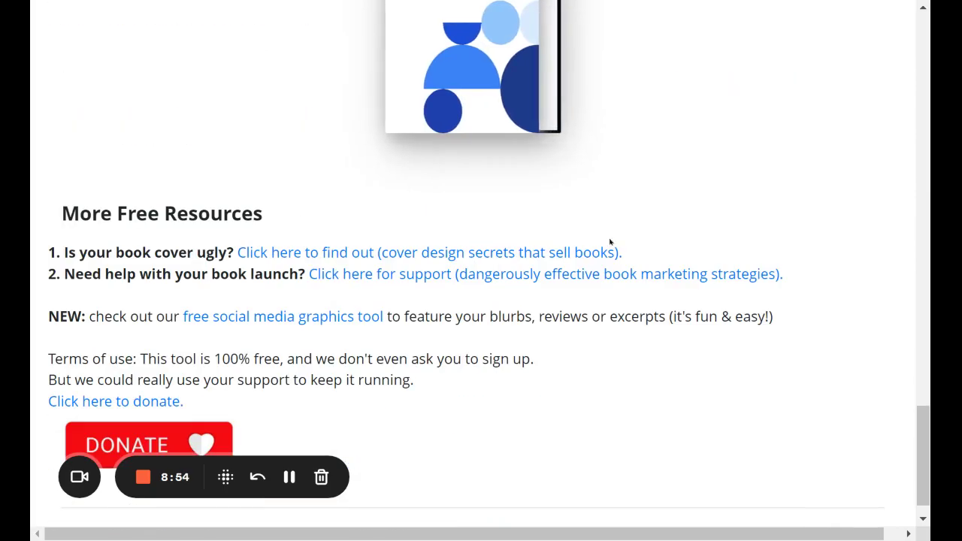
{"action": "scroll", "coordinate": [698, 276], "scroll_direction": "up", "scroll_amount": 12}
{"action": "scroll", "coordinate": [692, 267], "scroll_direction": "up", "scroll_amount": 4}
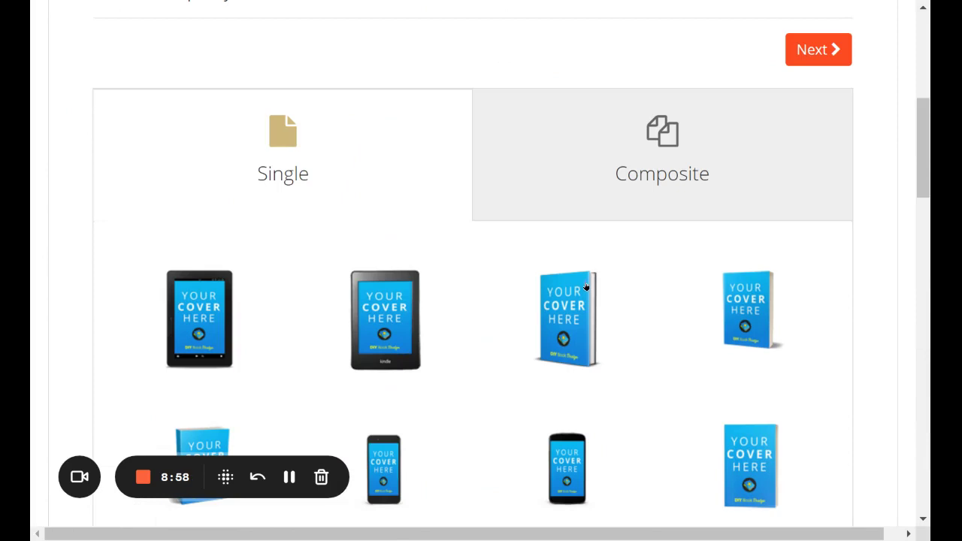
{"action": "scroll", "coordinate": [673, 299], "scroll_direction": "down", "scroll_amount": 2}
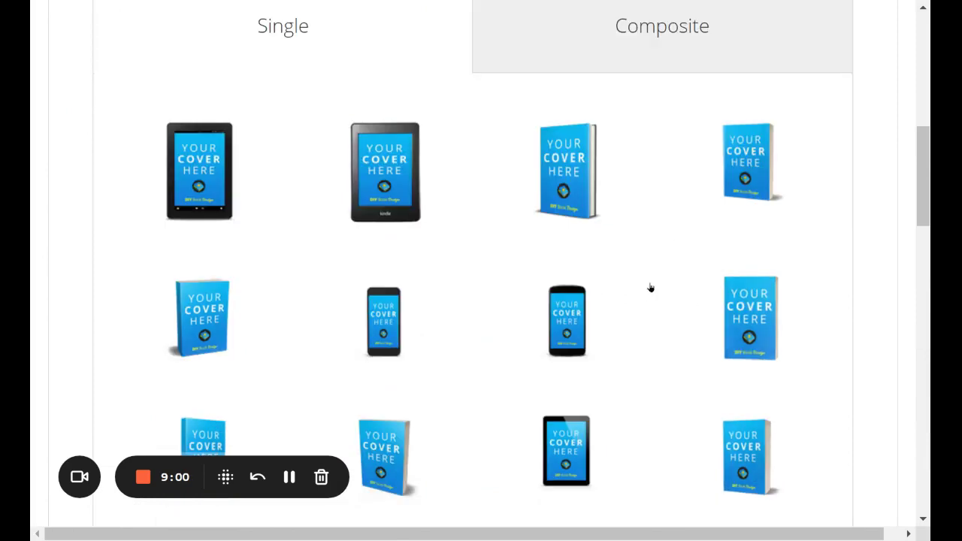
{"action": "scroll", "coordinate": [557, 75], "scroll_direction": "up", "scroll_amount": 2}
Show the Composite mockup templates and browse through them.
{"action": "left_click", "coordinate": [591, 133]}
{"action": "scroll", "coordinate": [598, 228], "scroll_direction": "down", "scroll_amount": 4}
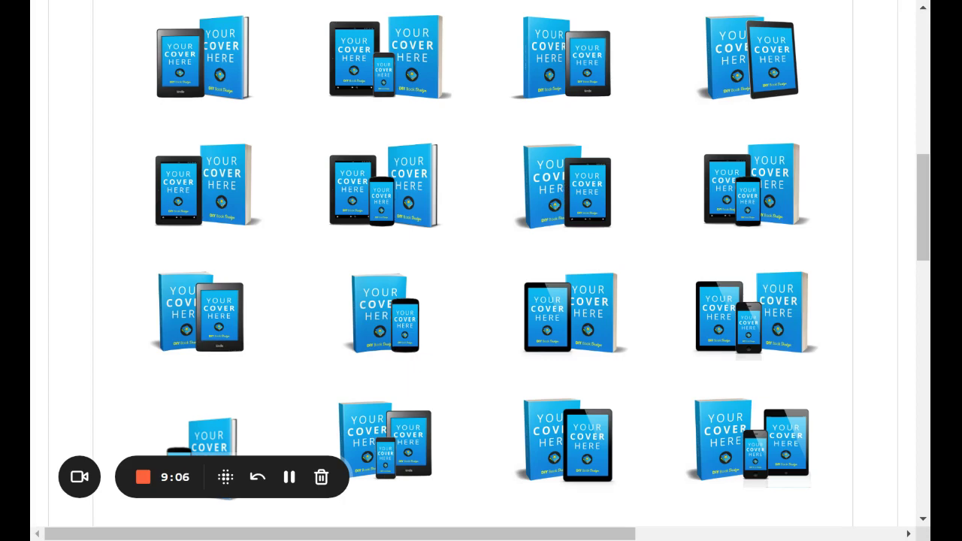
{"action": "scroll", "coordinate": [417, 188], "scroll_direction": "up", "scroll_amount": 4}
{"action": "scroll", "coordinate": [424, 182], "scroll_direction": "up", "scroll_amount": 5}
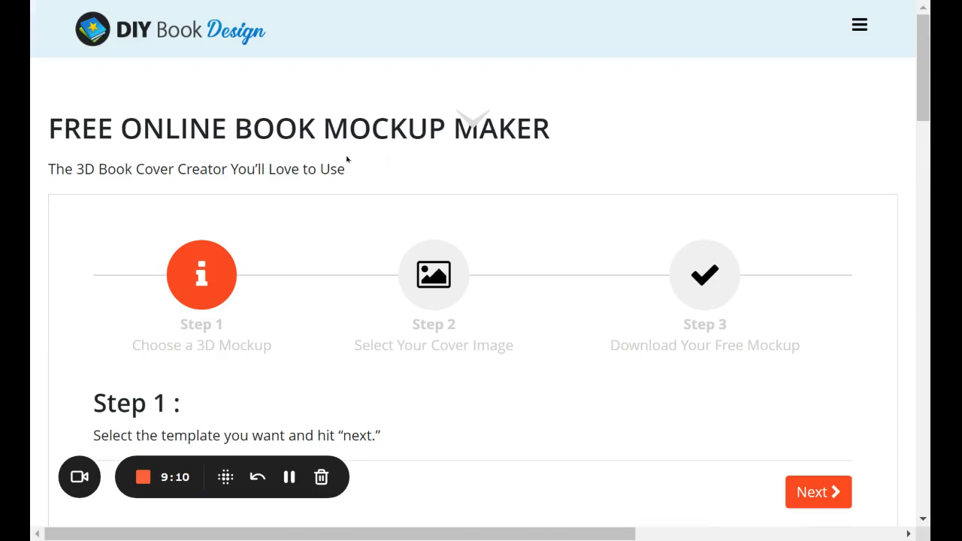
{"action": "scroll", "coordinate": [423, 173], "scroll_direction": "down", "scroll_amount": 4}
{"action": "scroll", "coordinate": [655, 366], "scroll_direction": "down", "scroll_amount": 2}
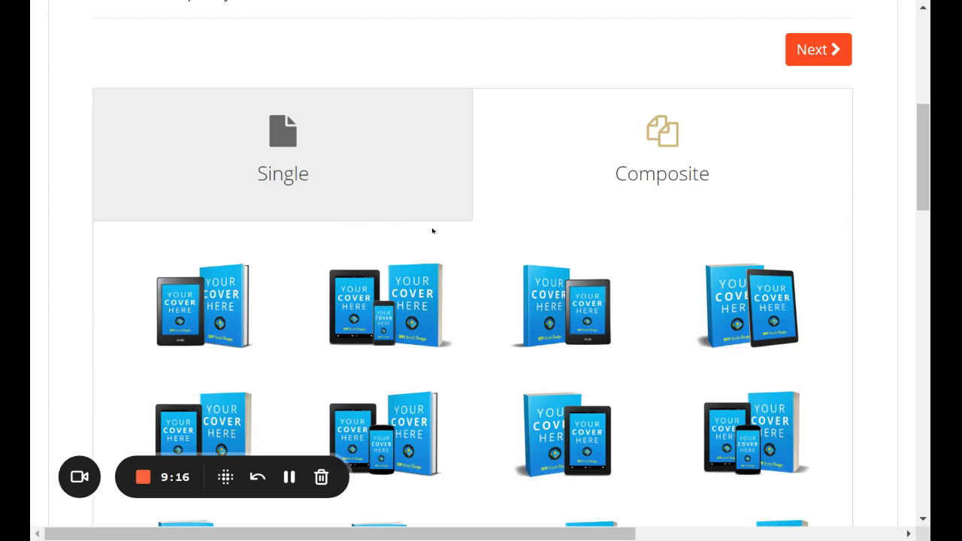
{"action": "scroll", "coordinate": [469, 360], "scroll_direction": "up", "scroll_amount": 2}
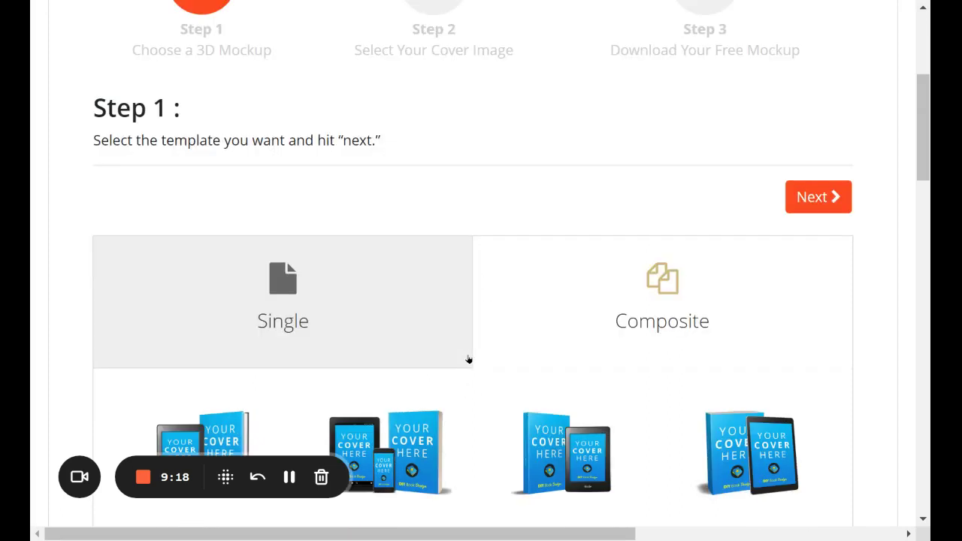
{"action": "scroll", "coordinate": [469, 361], "scroll_direction": "up", "scroll_amount": 2}
{"action": "scroll", "coordinate": [477, 339], "scroll_direction": "up", "scroll_amount": 2}
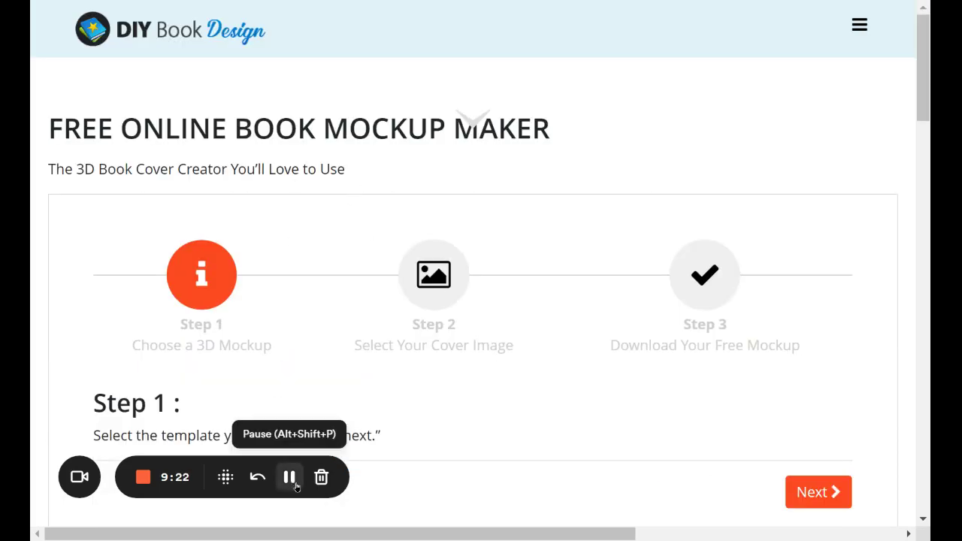
Return to the 3dbook.xyz home page with its 'Choose my cover...' panel.
{"action": "left_click", "coordinate": [292, 477]}
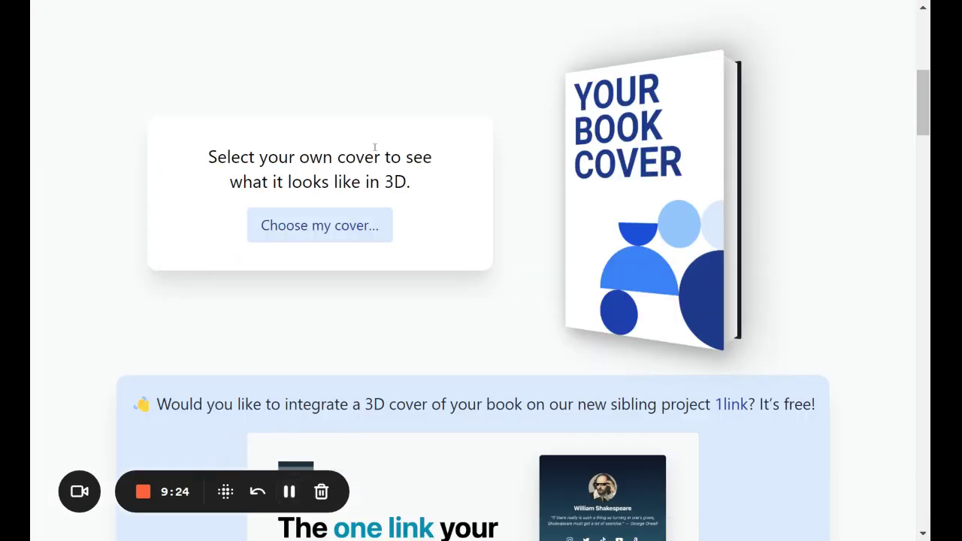